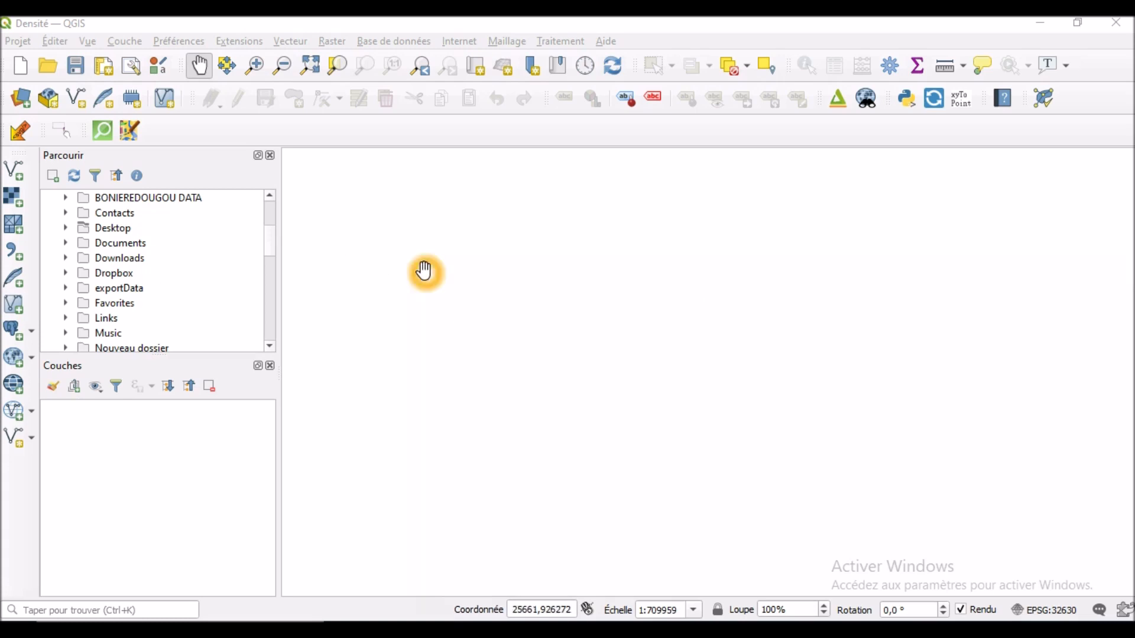
# Step: Load Seguela.shp into the project from Desktop/Formation_SpoT_QGIS_Niveau_2/Densité de population/Séguéla
pyautogui.click(465, 25)
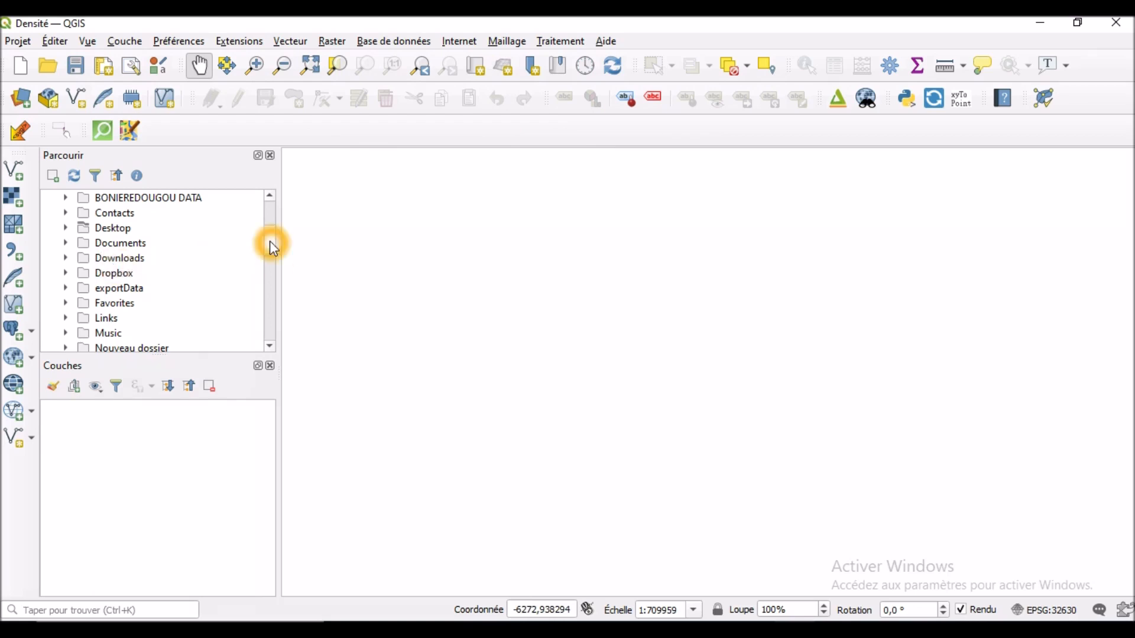
pyautogui.click(67, 229)
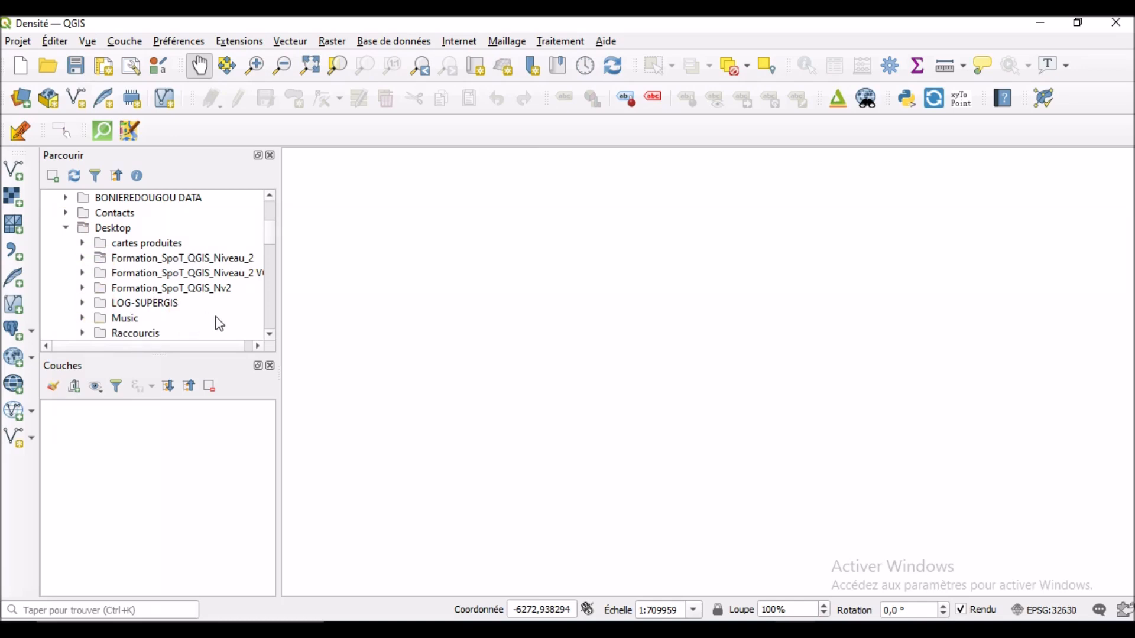
pyautogui.click(82, 260)
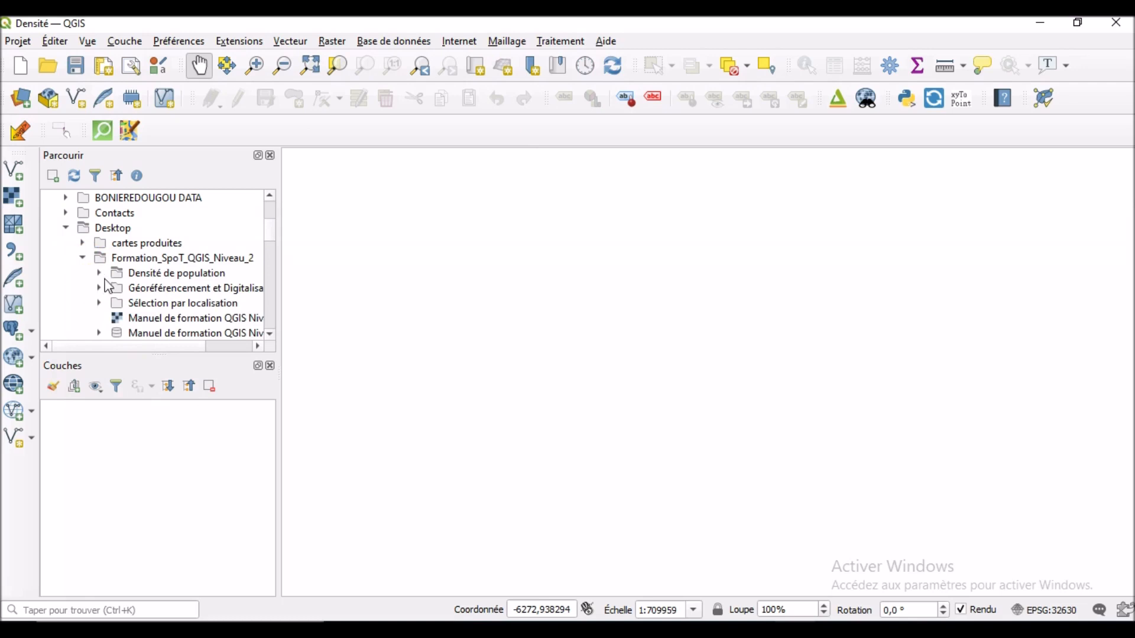
pyautogui.click(99, 273)
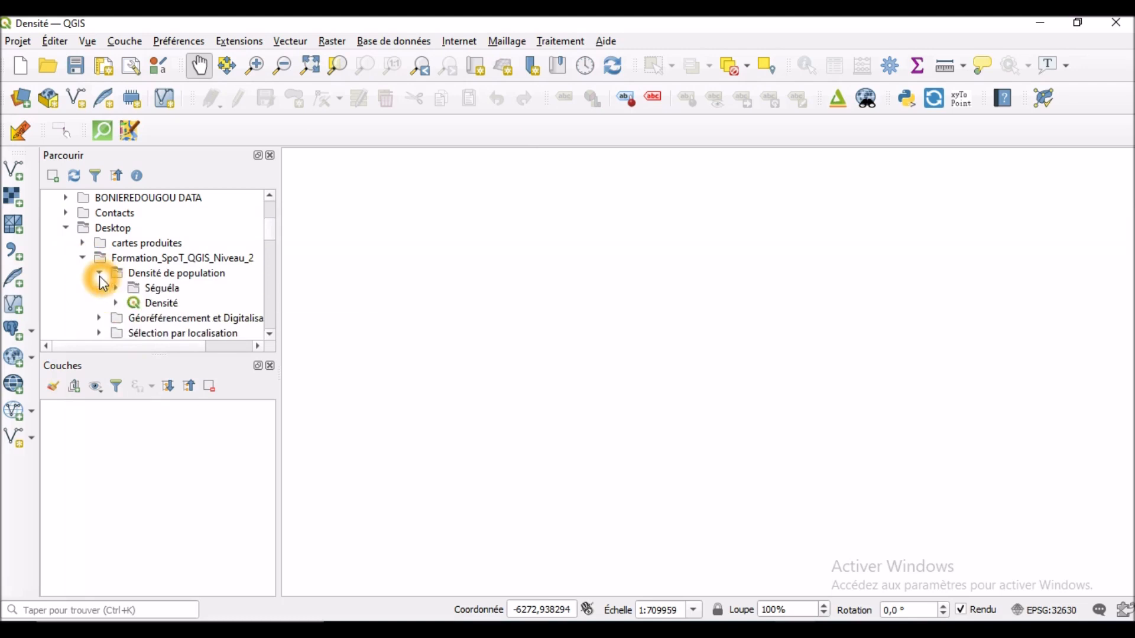
pyautogui.click(115, 289)
pyautogui.click(203, 307)
pyautogui.doubleClick(202, 308)
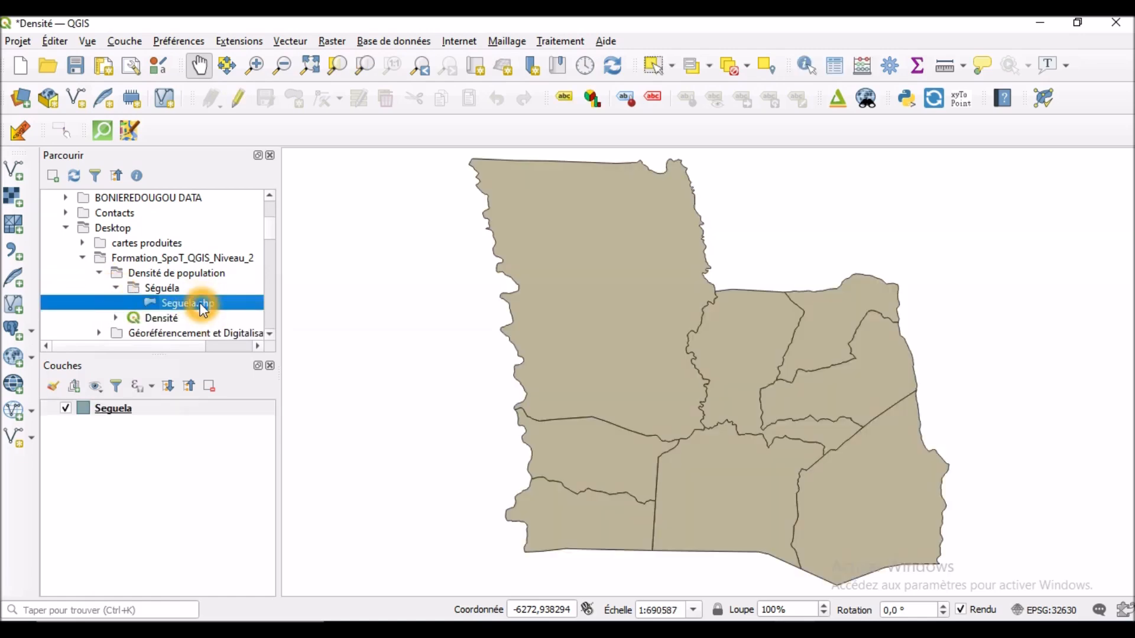
pyautogui.click(459, 331)
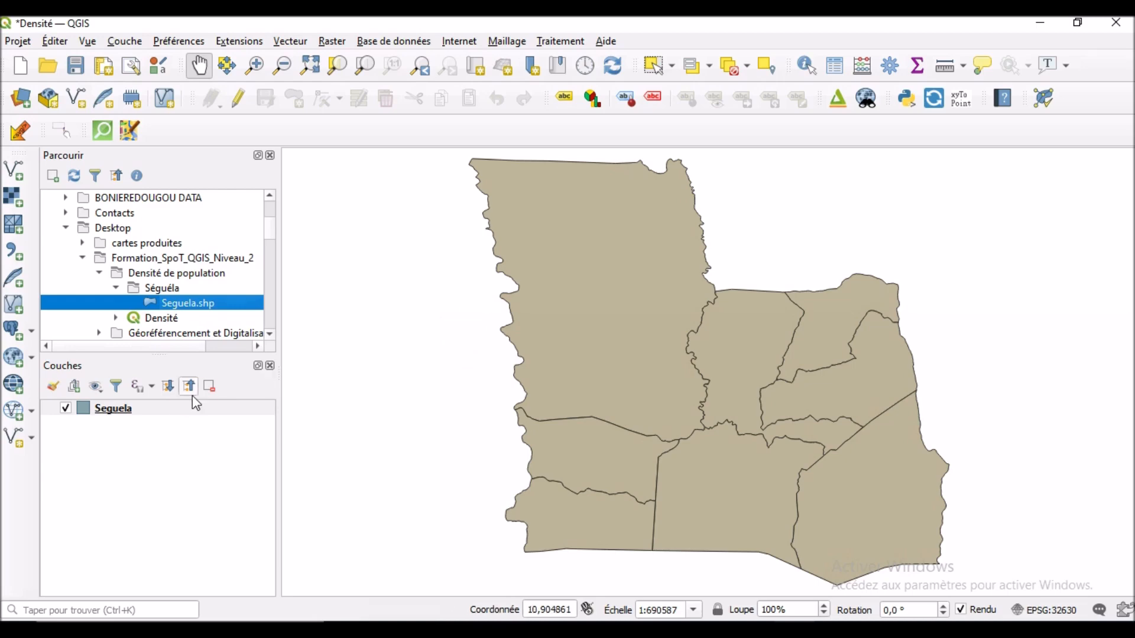
# Step: Open the attribute table of the Seguela layer and switch it to editing mode
pyautogui.moveTo(148, 407)
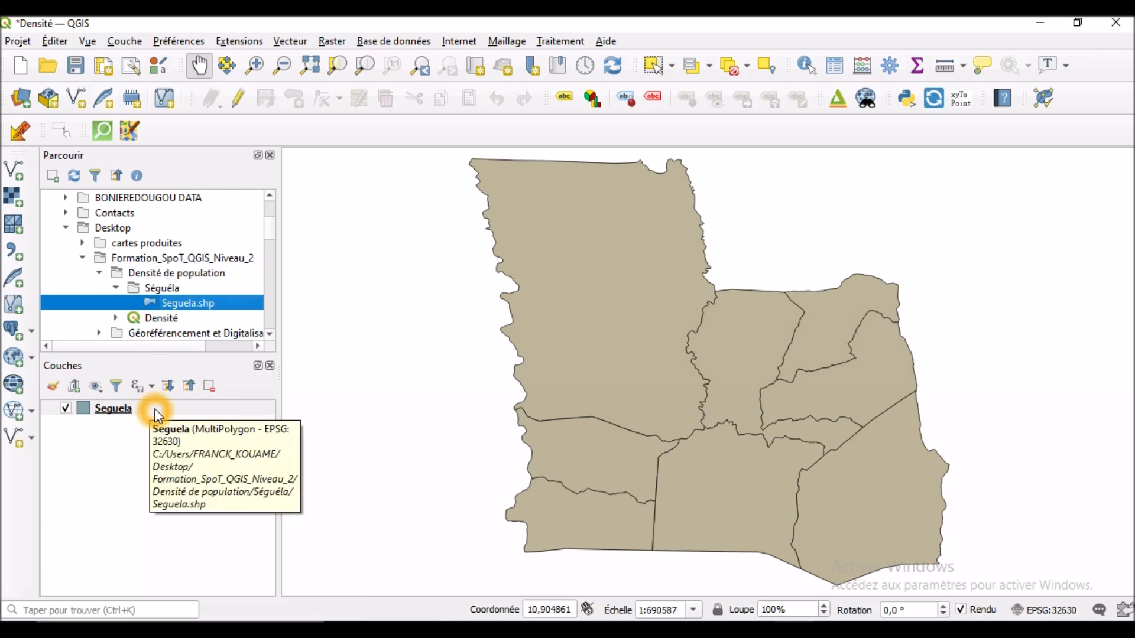
pyautogui.click(155, 414)
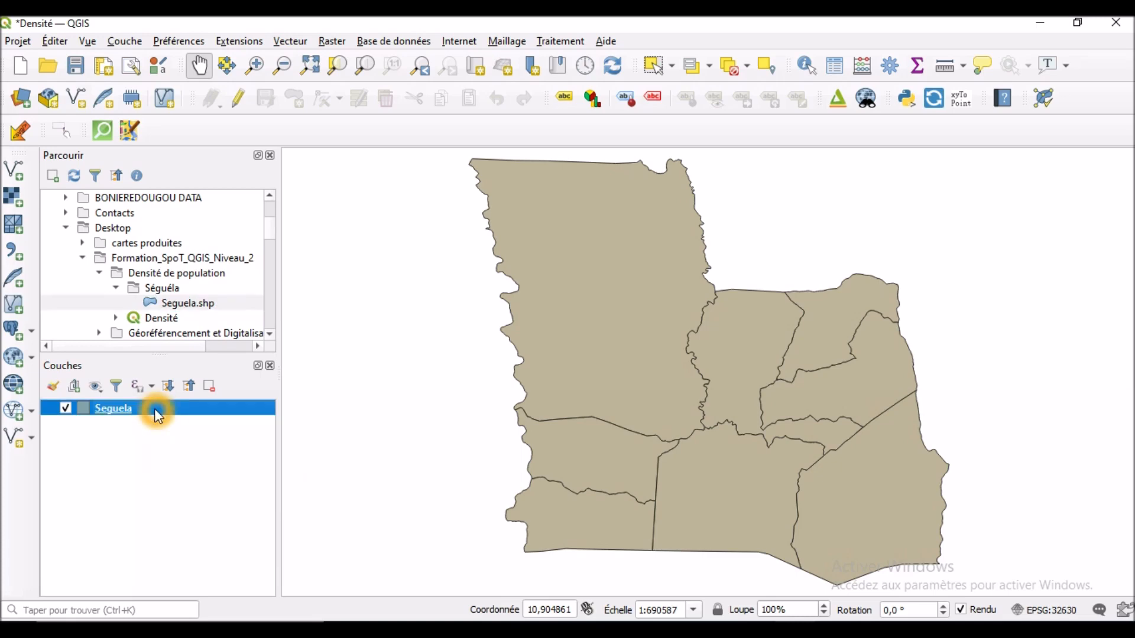
pyautogui.click(836, 78)
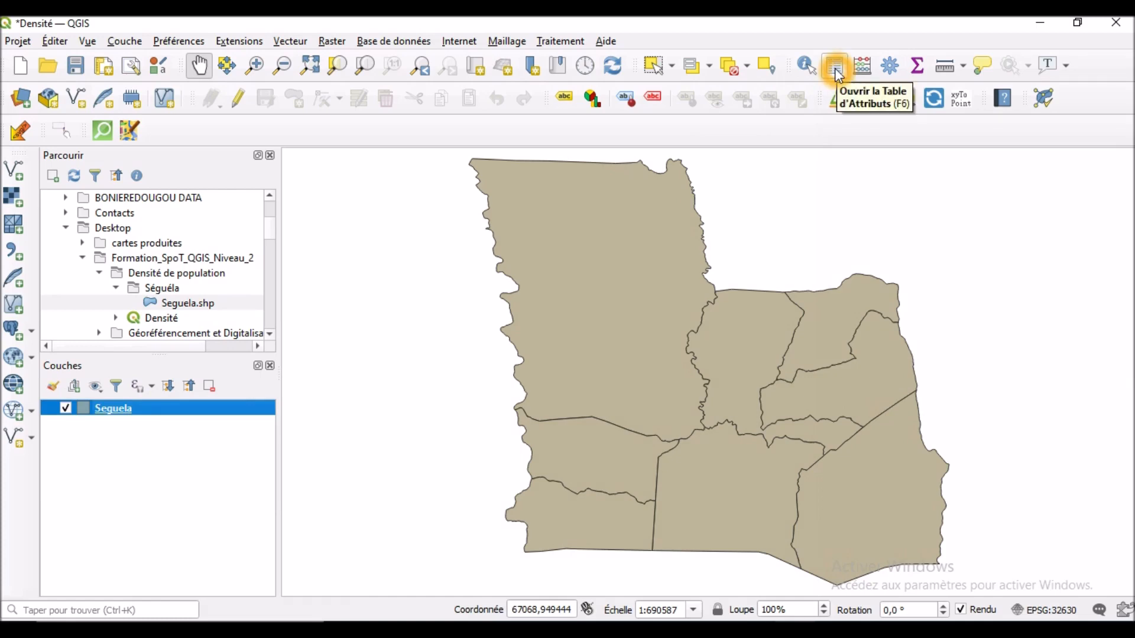
pyautogui.click(836, 71)
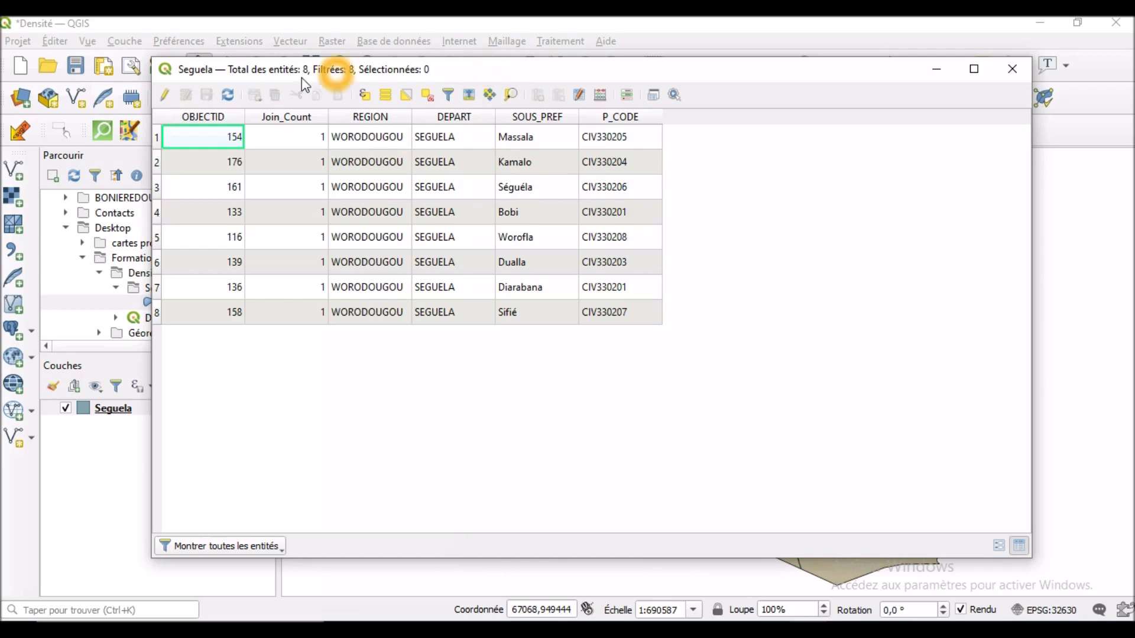
pyautogui.click(166, 101)
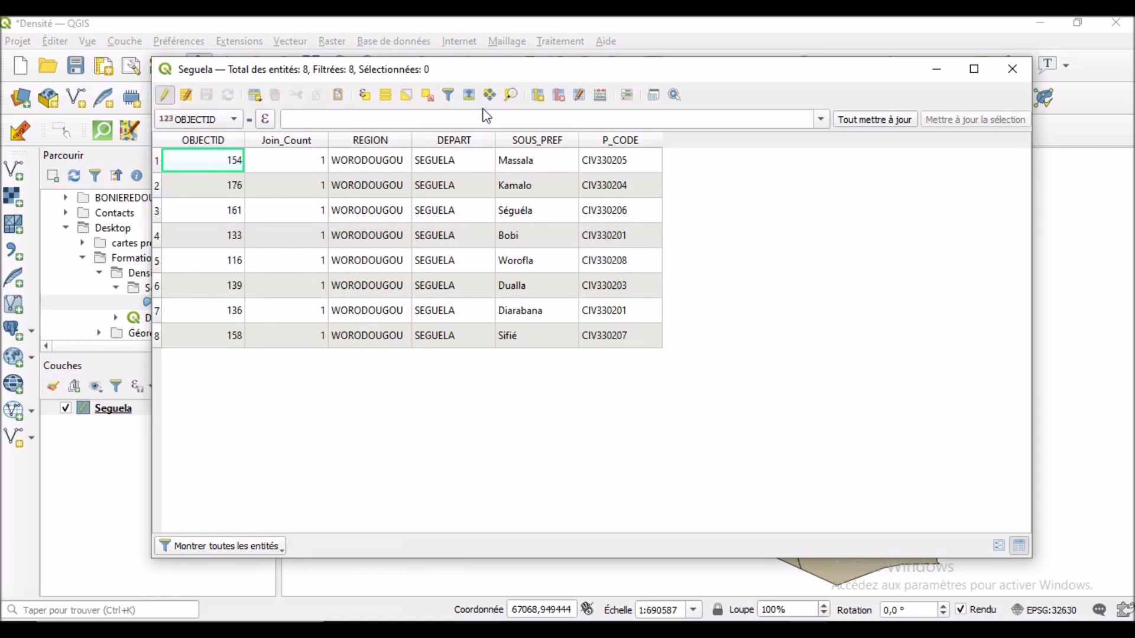
# Step: Add a field named Population to the Seguela table, of type Nombre entier (entier) with length 20
pyautogui.click(537, 96)
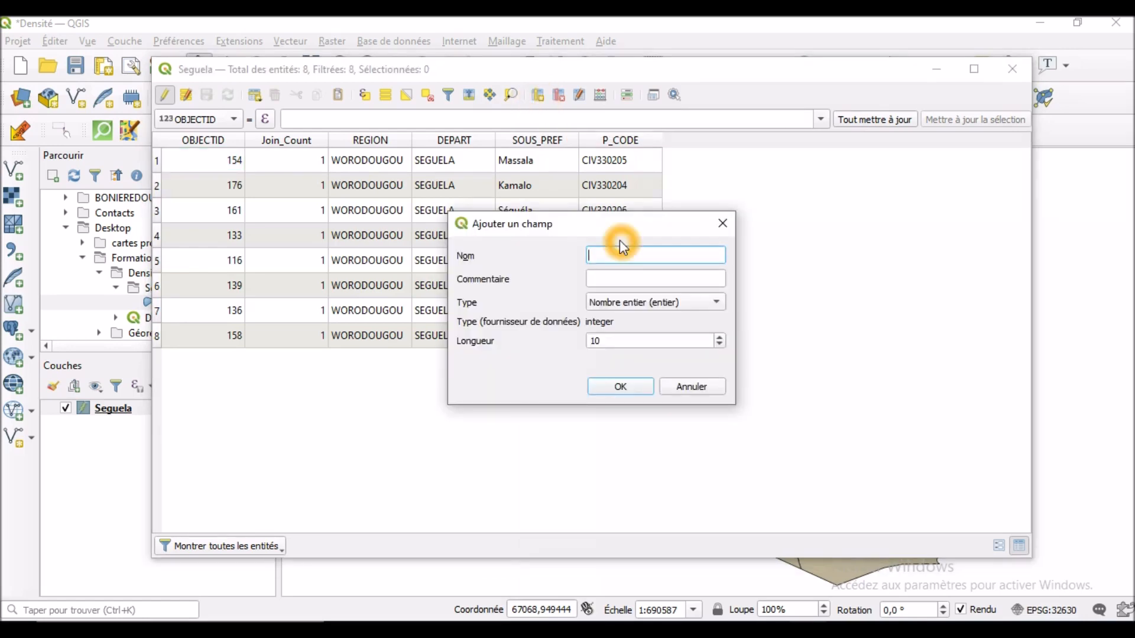
pyautogui.moveTo(640, 222); pyautogui.dragTo(644, 201)
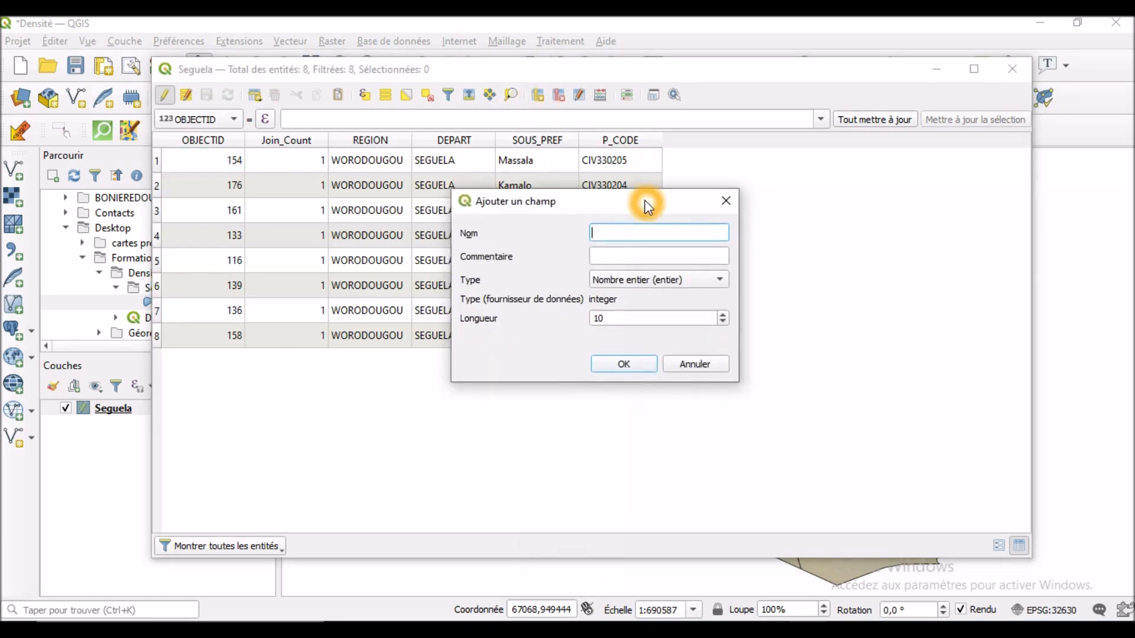
pyautogui.click(609, 235)
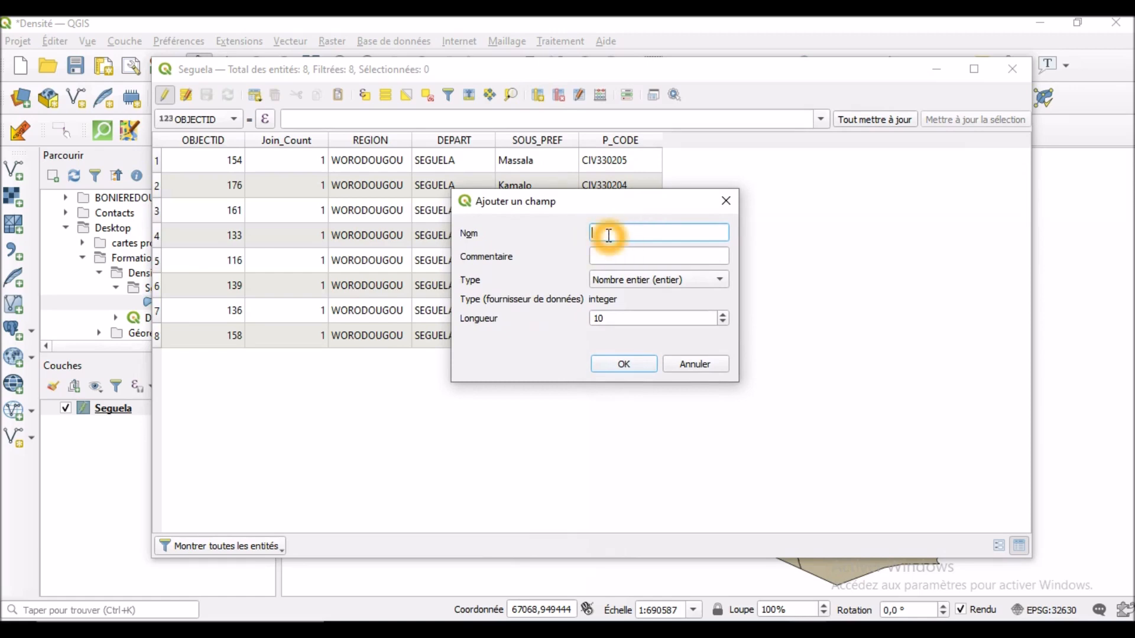
pyautogui.write('Population')
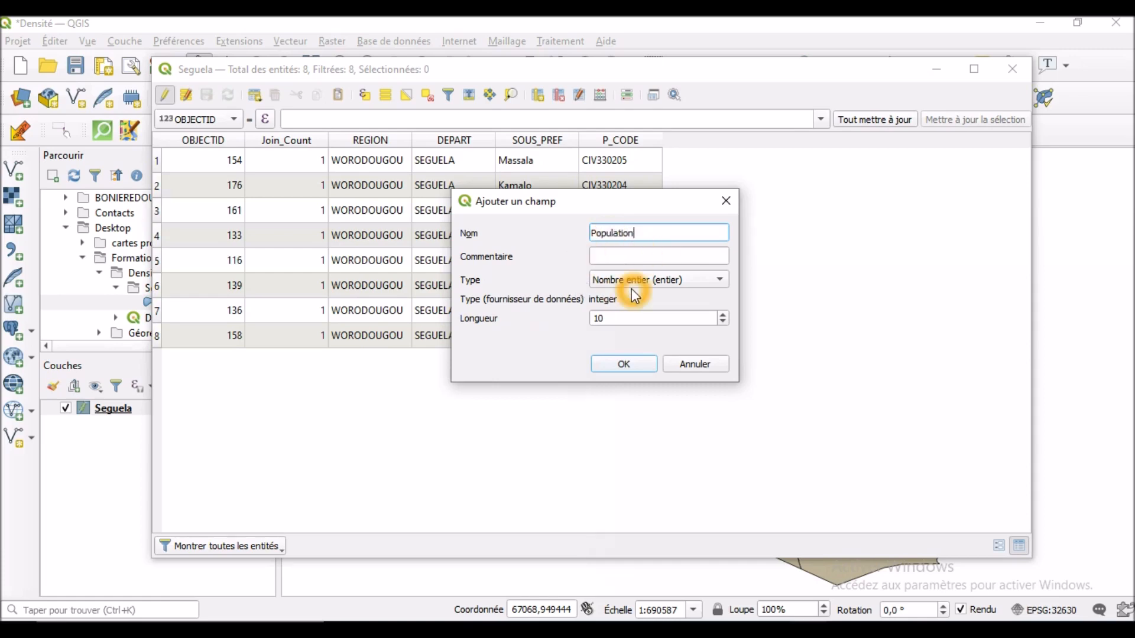
pyautogui.click(710, 284)
pyautogui.click(712, 286)
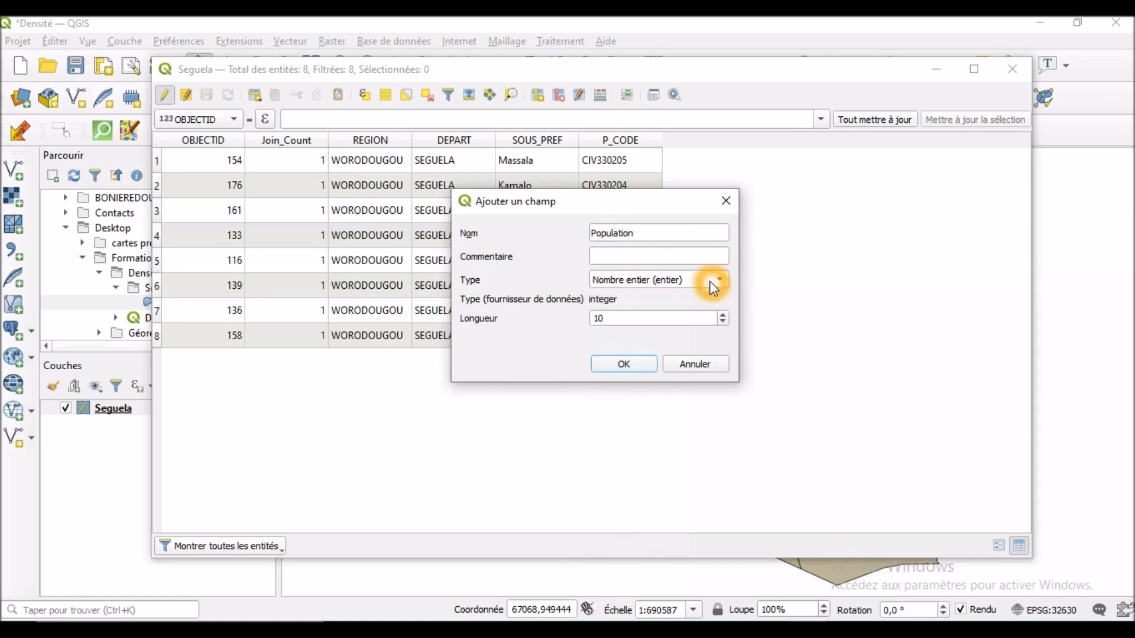
pyautogui.click(615, 318)
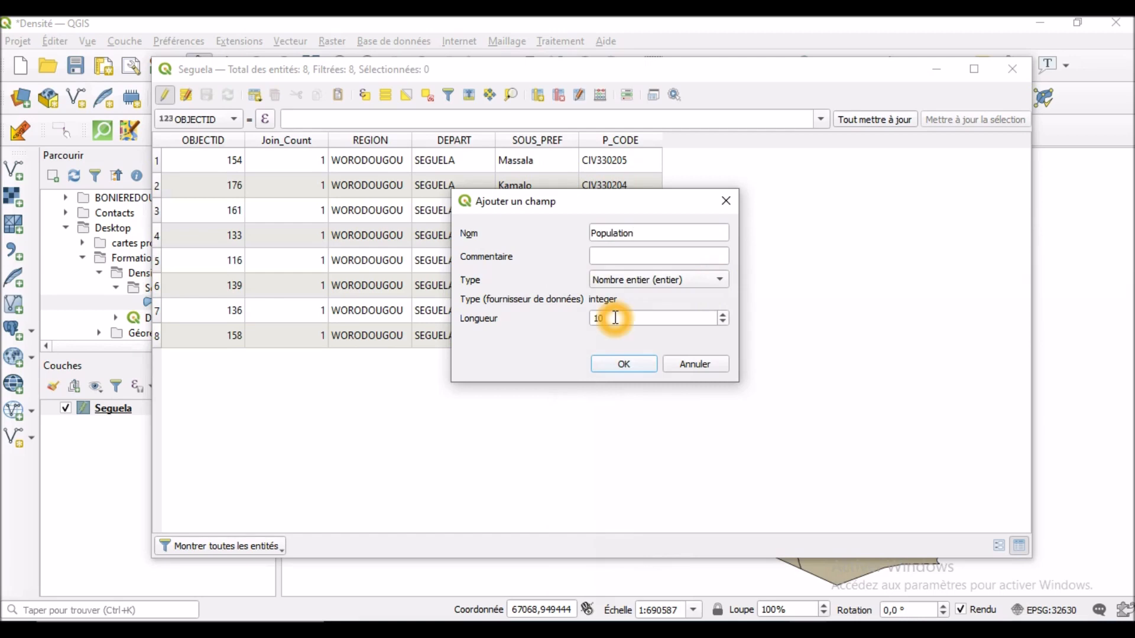
pyautogui.press('BackSpace')
pyautogui.press('BackSpace')
pyautogui.write('20')
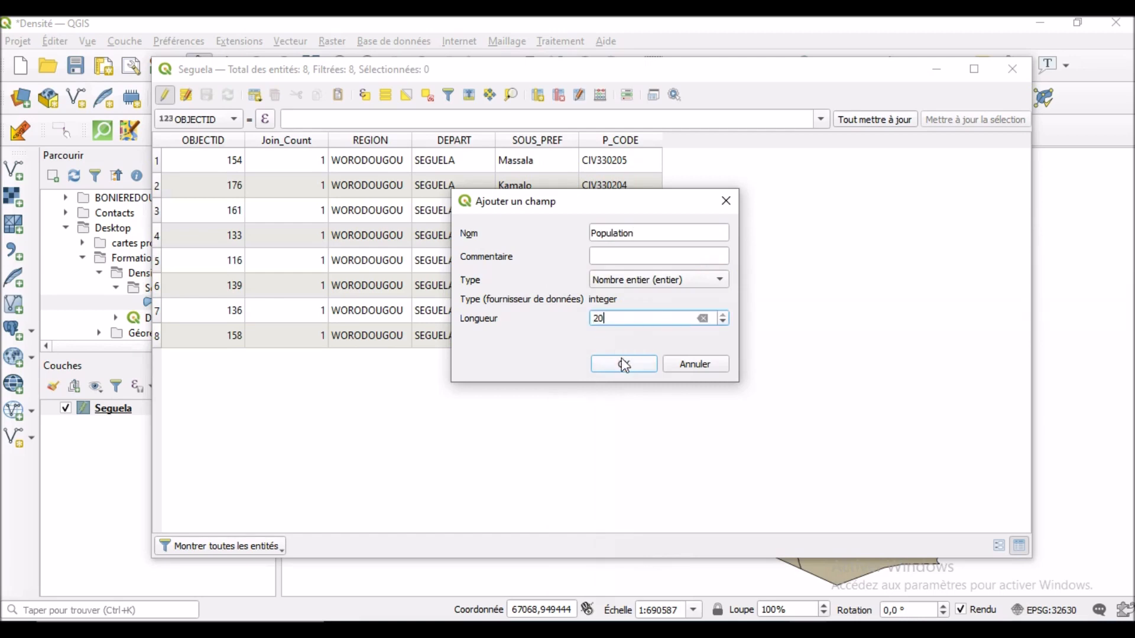
pyautogui.click(623, 365)
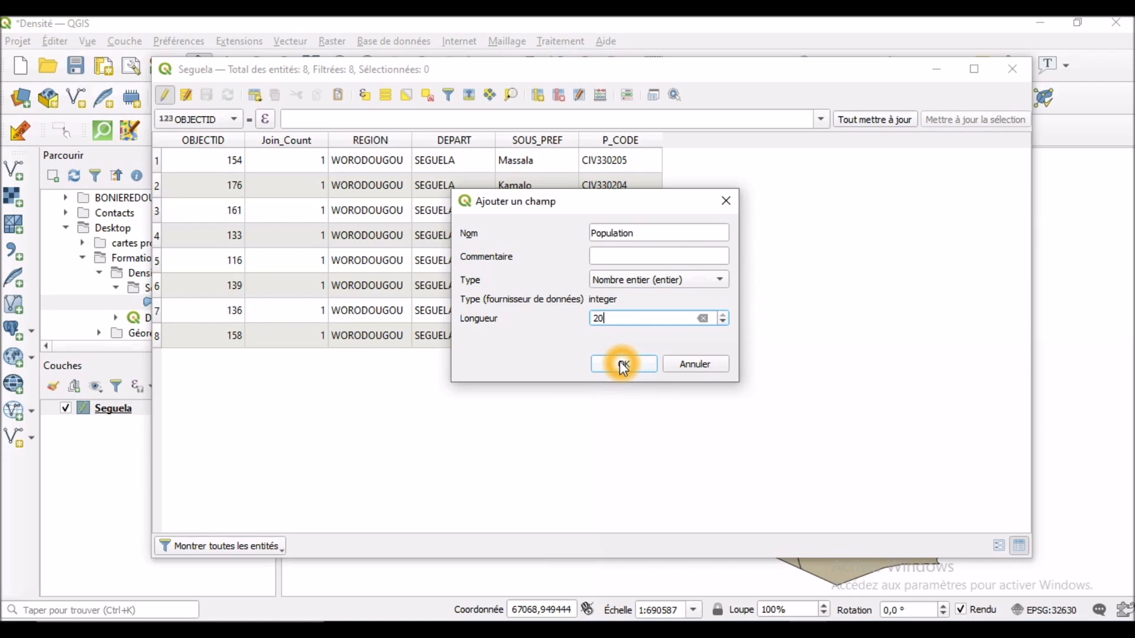
pyautogui.click(624, 365)
pyautogui.click(679, 140)
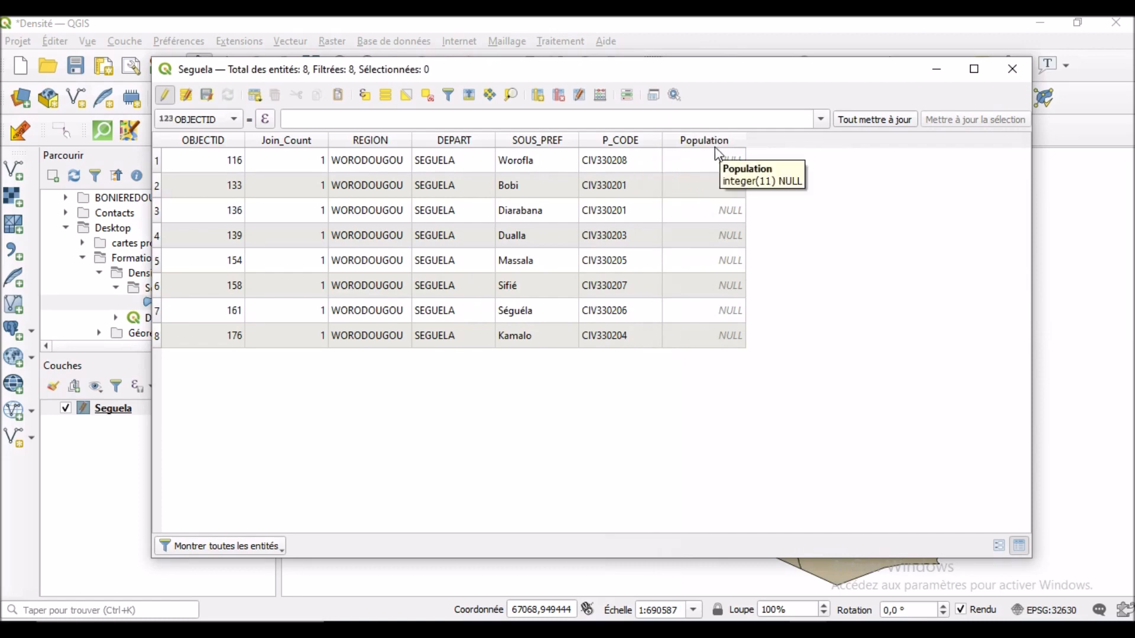
# Step: Add a field named Aire_km² of type Nombre décimal (réel), with length 20 and precision 2
pyautogui.click(538, 98)
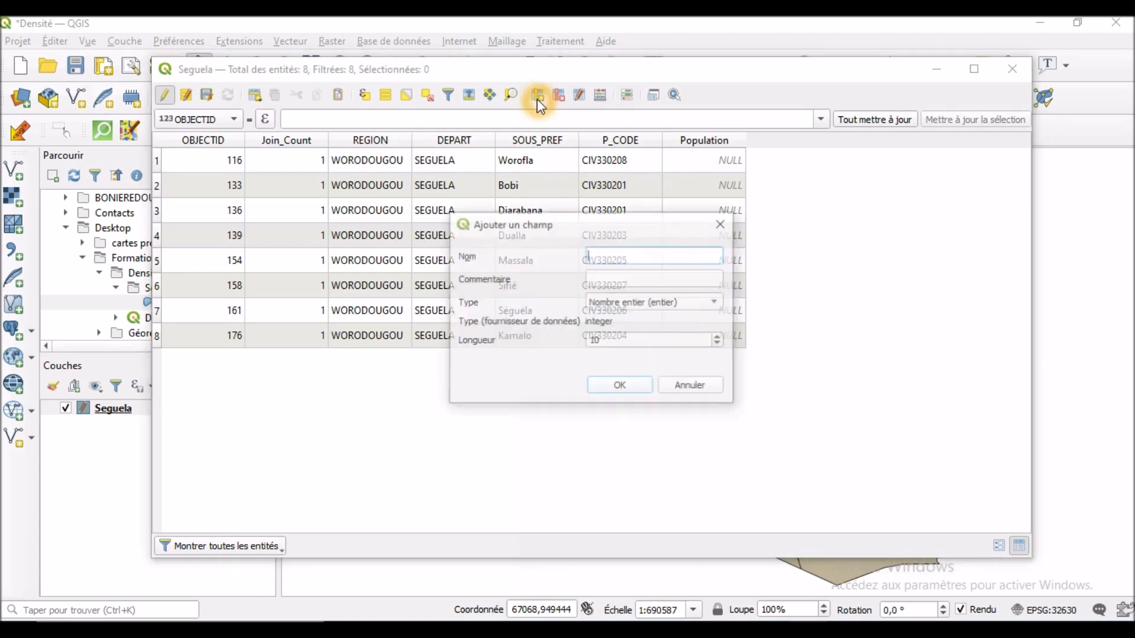
pyautogui.click(632, 254)
pyautogui.write('Aire')
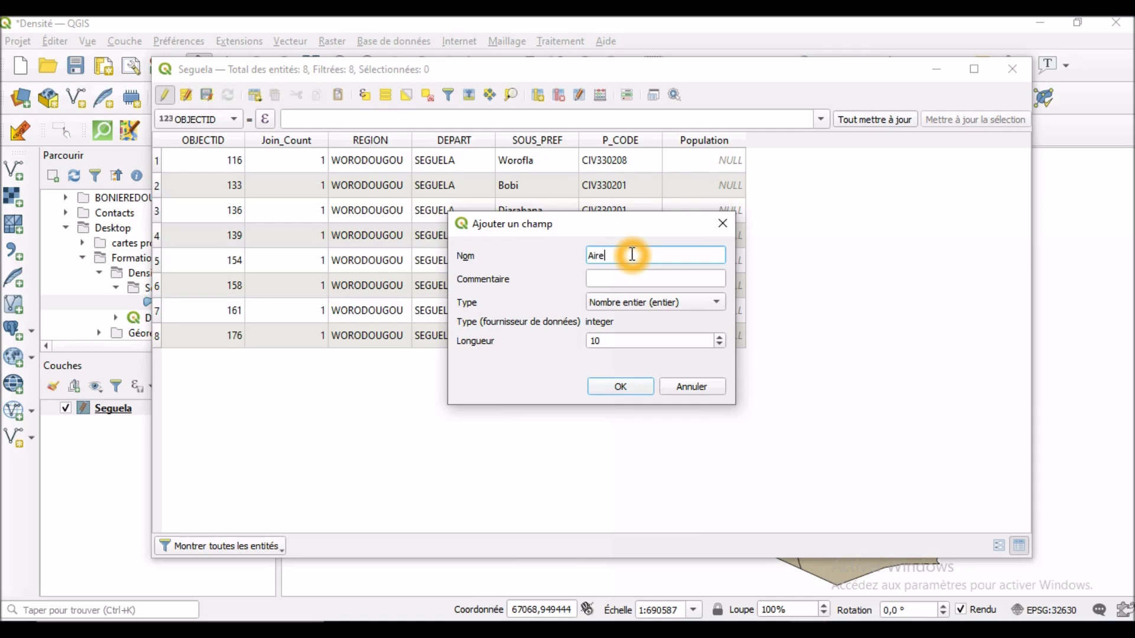
pyautogui.write('_km²')
pyautogui.click(669, 304)
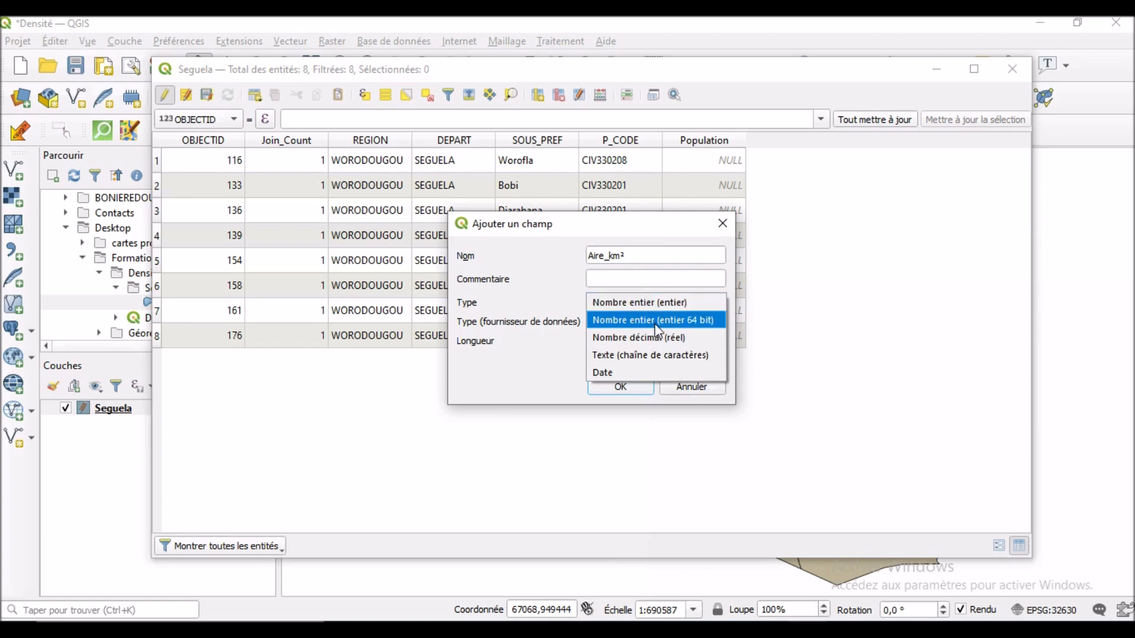
pyautogui.click(668, 337)
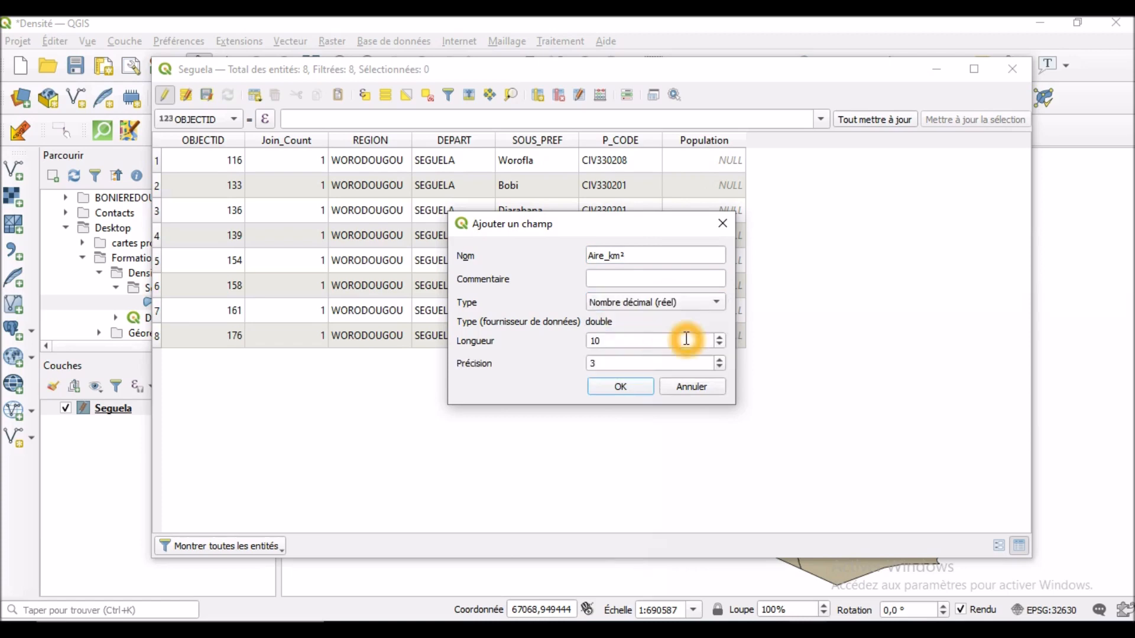
pyautogui.doubleClick(605, 342)
pyautogui.press('BackSpace')
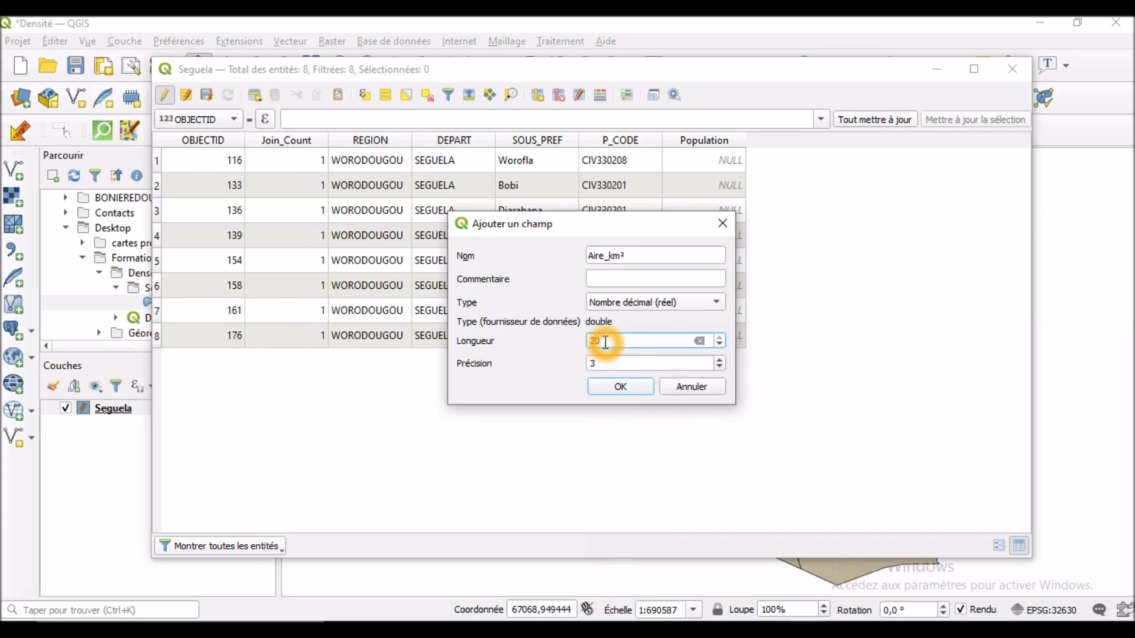
pyautogui.doubleClick(605, 364)
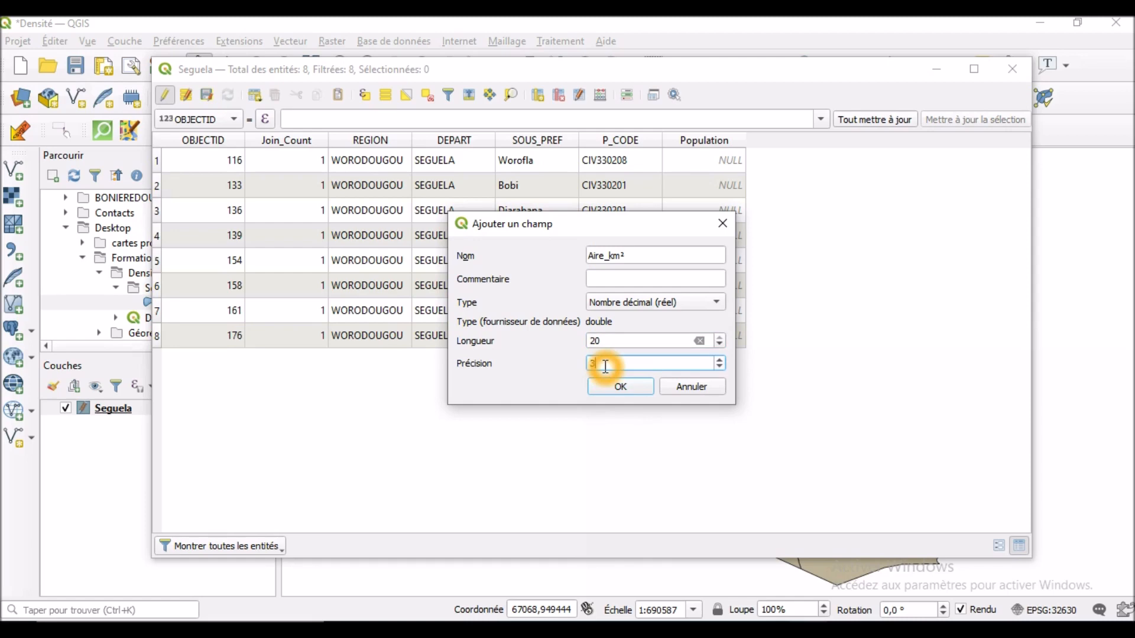
pyautogui.press('BackSpace')
pyautogui.write('2')
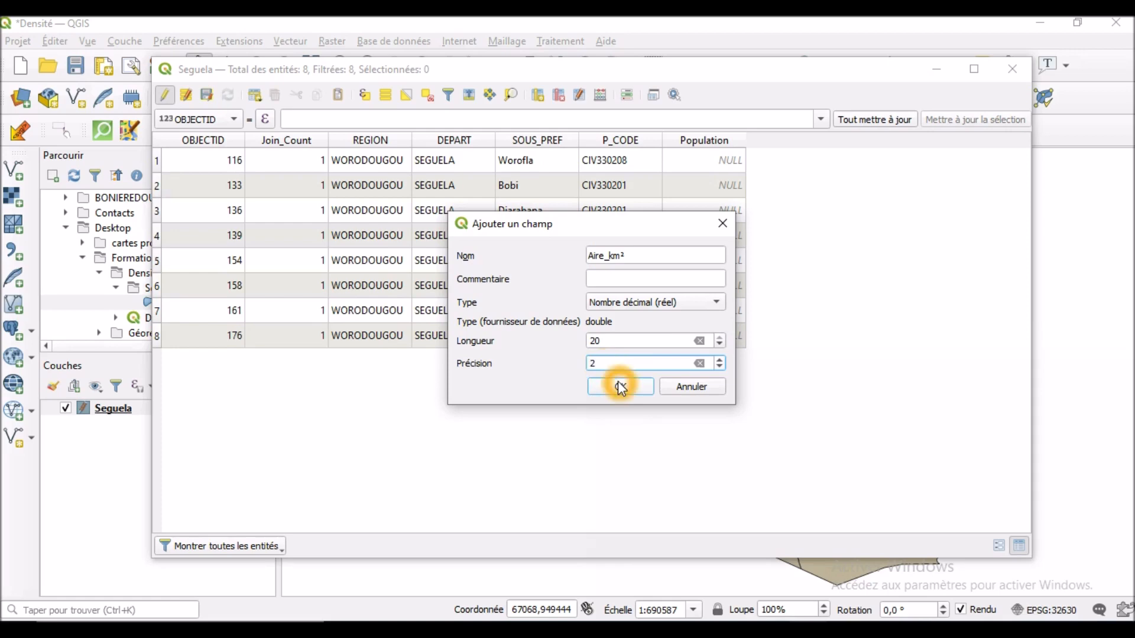
pyautogui.click(625, 385)
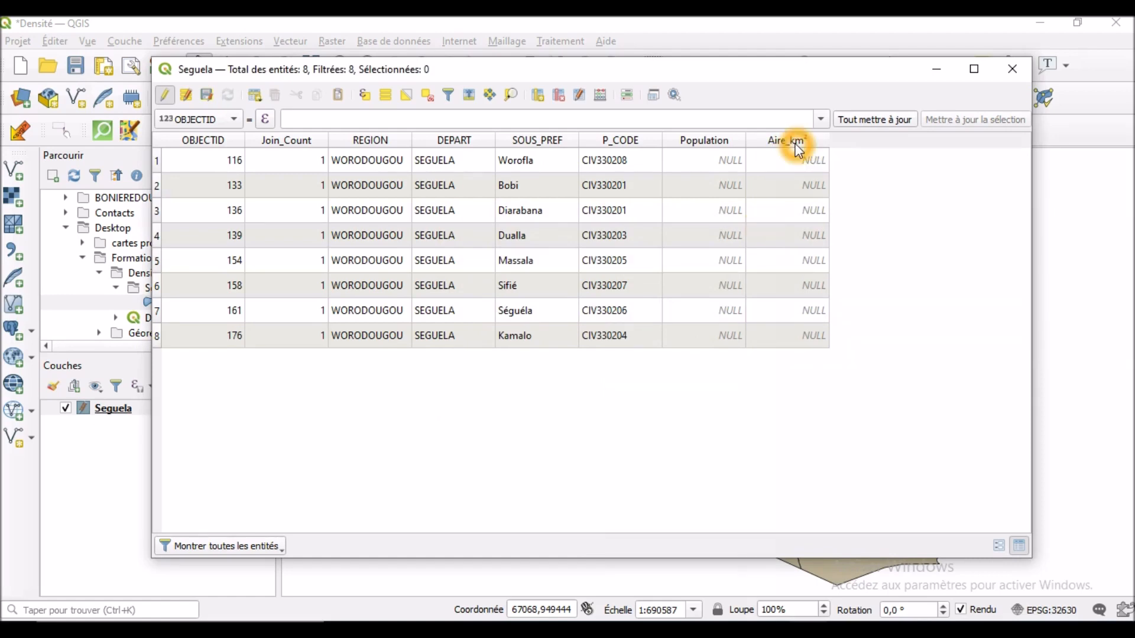
# Step: Add a field named Densité of type Nombre décimal (réel), with length 20 and precision 2
pyautogui.click(537, 101)
pyautogui.click(637, 261)
pyautogui.write('Densit')
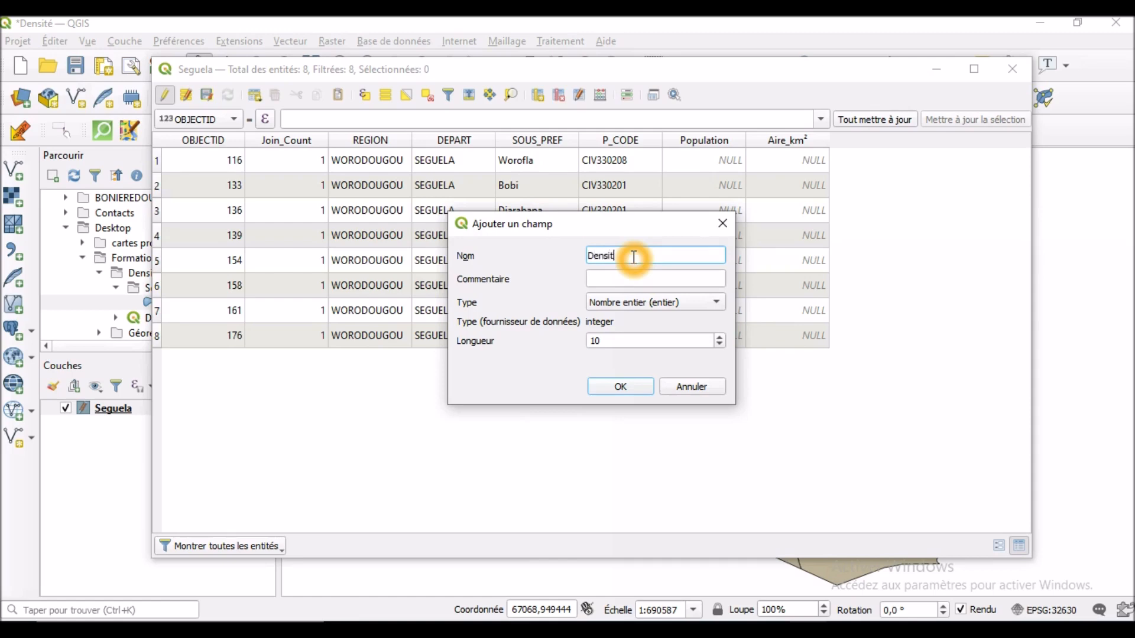
pyautogui.write('é')
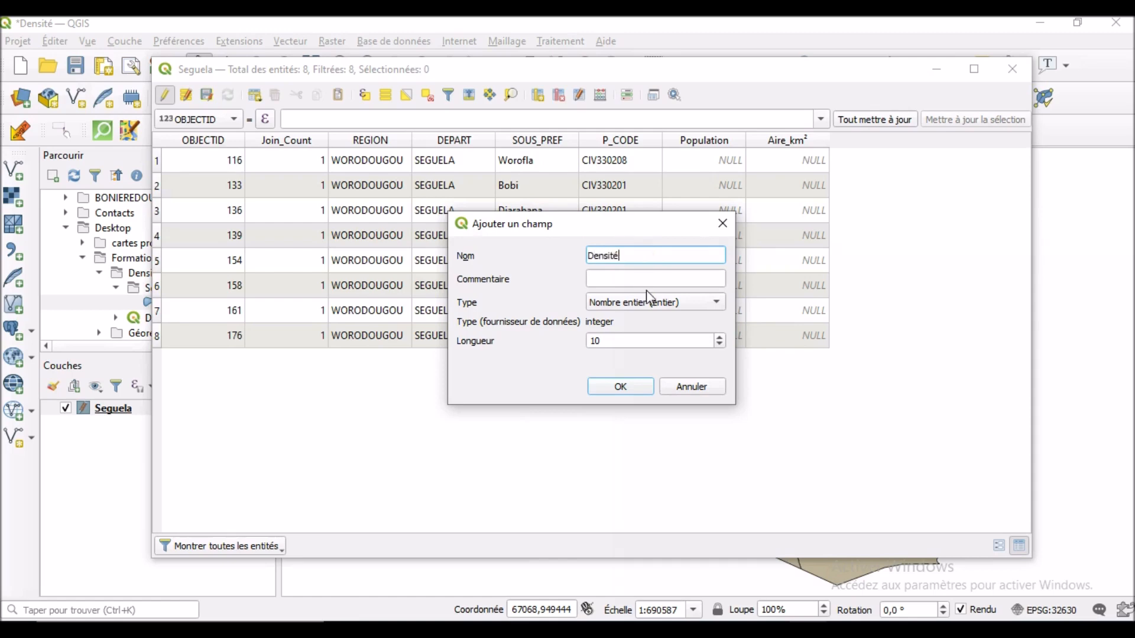
pyautogui.click(693, 307)
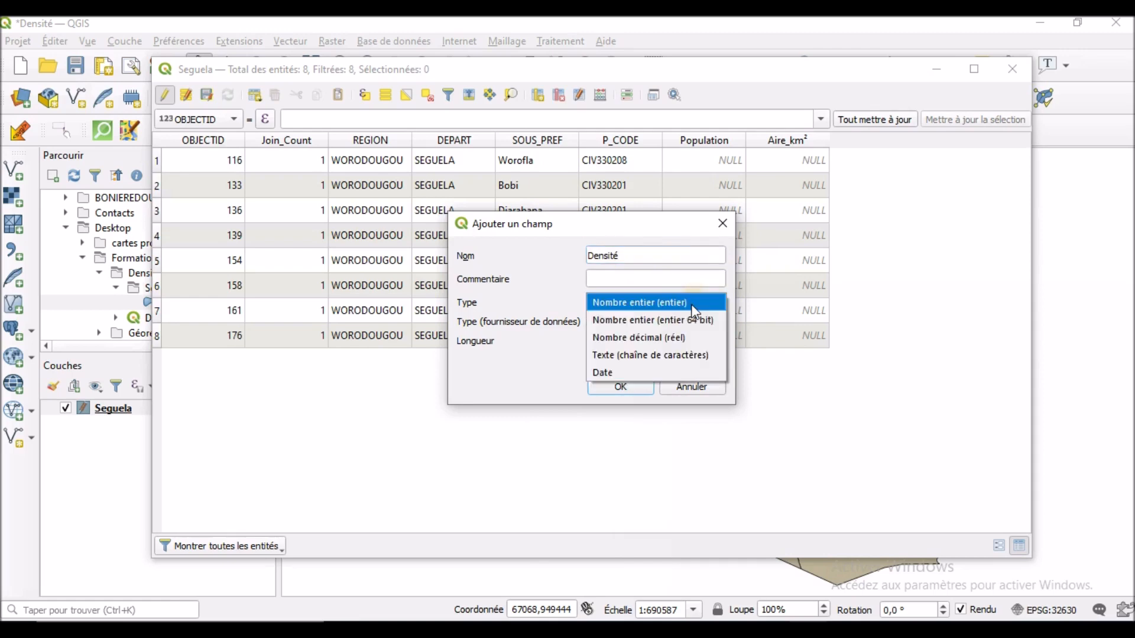
pyautogui.click(685, 340)
pyautogui.click(665, 340)
pyautogui.press('BackSpace')
pyautogui.press('BackSpace')
pyautogui.write('20')
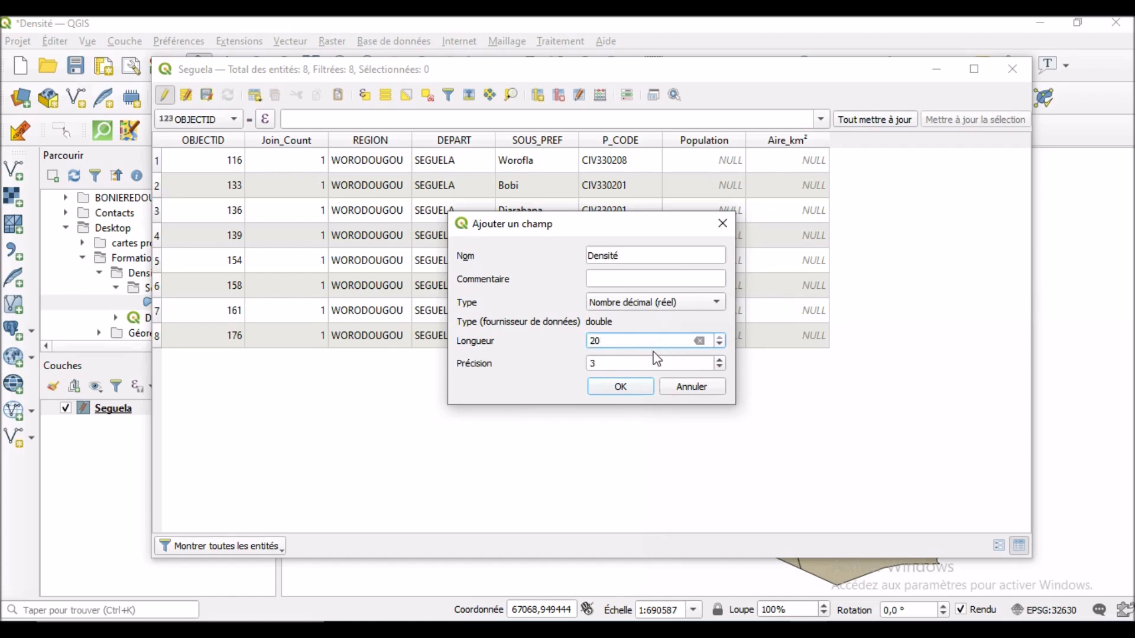
pyautogui.click(720, 367)
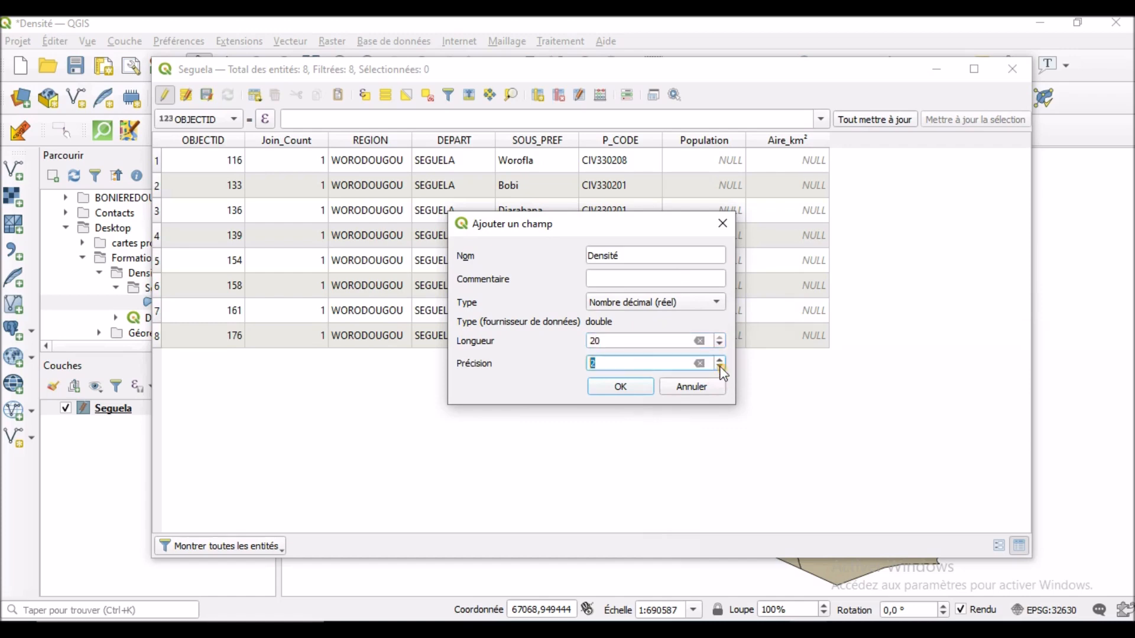
pyautogui.click(649, 366)
pyautogui.click(634, 387)
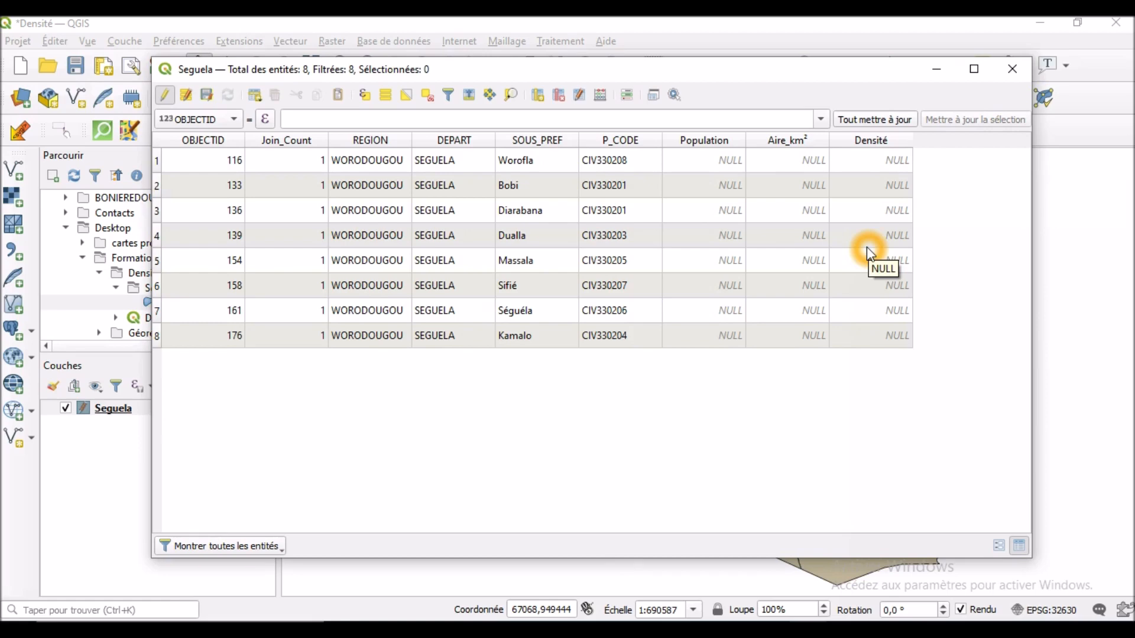
pyautogui.click(722, 143)
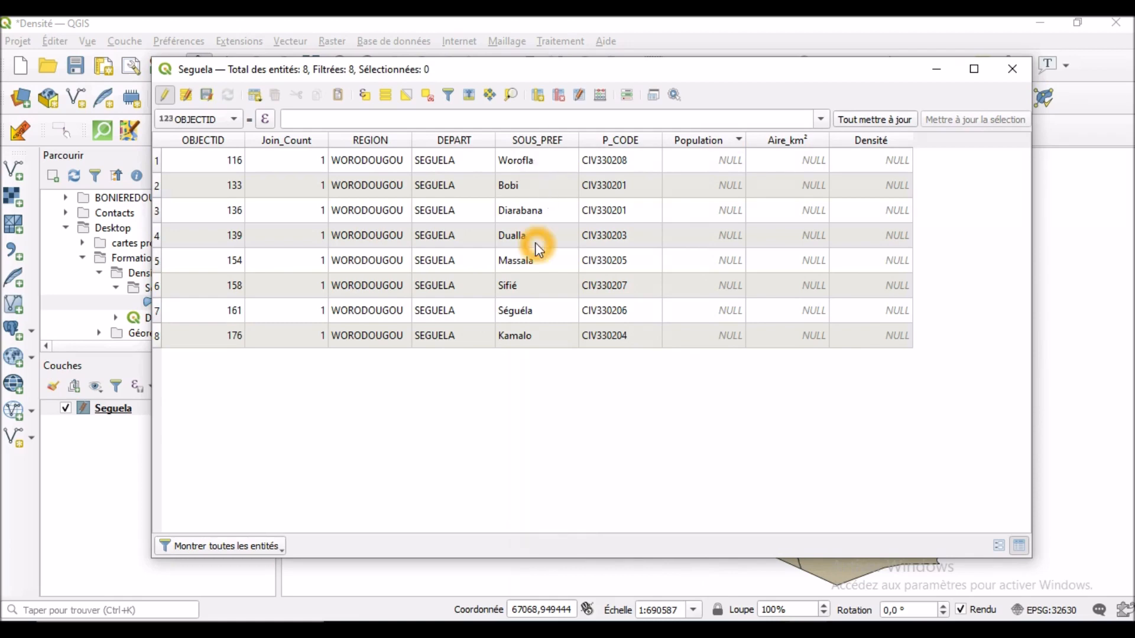
# Step: Fill in the Population values: Worofla 44821, Kamalo 9783, Dualla 8130, Bobi 6994, Séguéla 63774, Sifié 23667, Massala 23021, Diarabana 18255
pyautogui.doubleClick(710, 163)
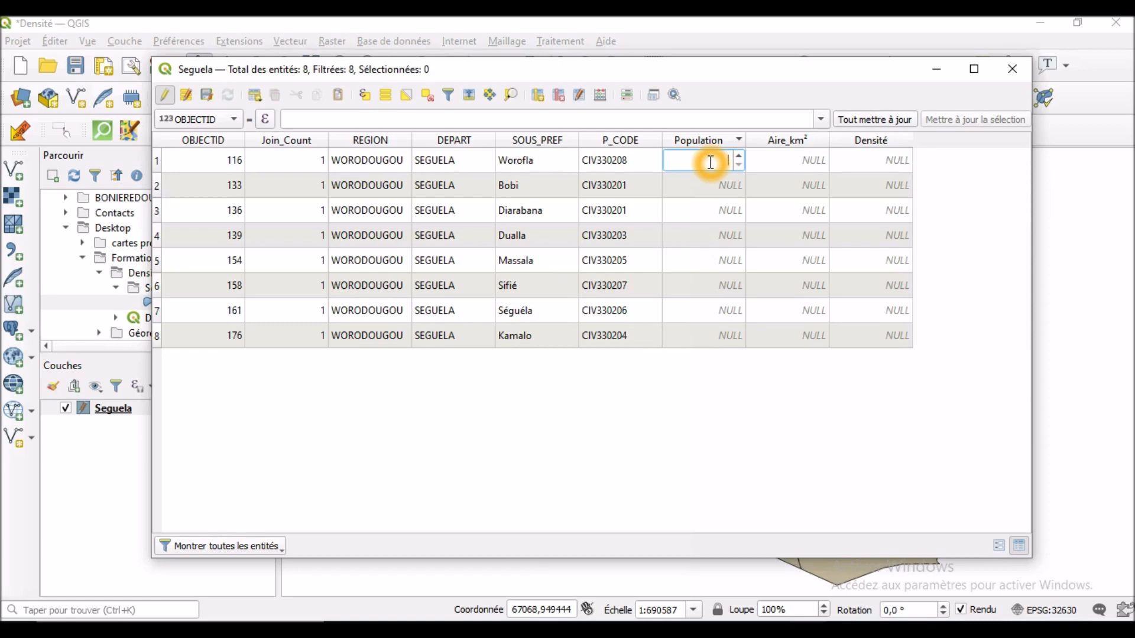
pyautogui.write('44821')
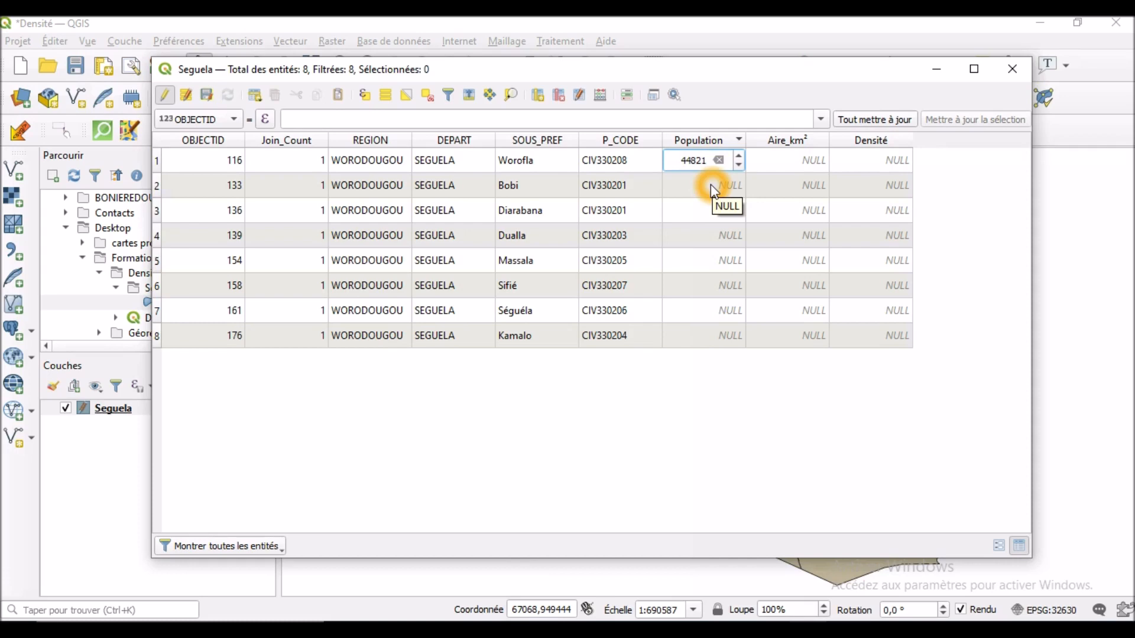
pyautogui.doubleClick(711, 185)
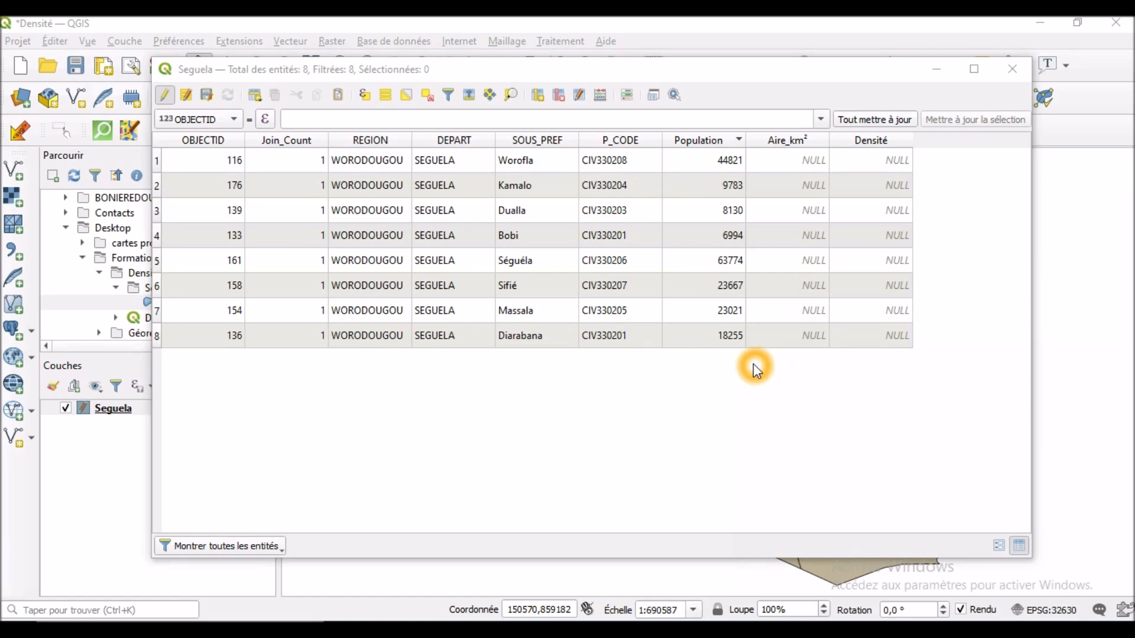
# Step: Sort the table by Aire_km² and set up the field calculator to update the existing Aire_km² field
pyautogui.click(785, 144)
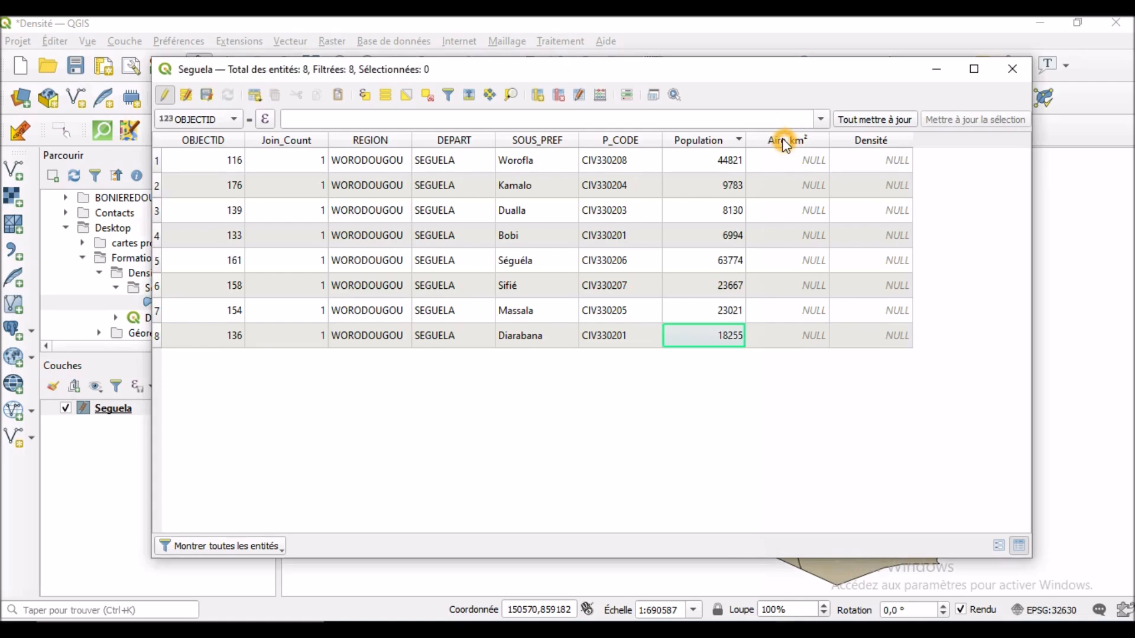
pyautogui.click(780, 144)
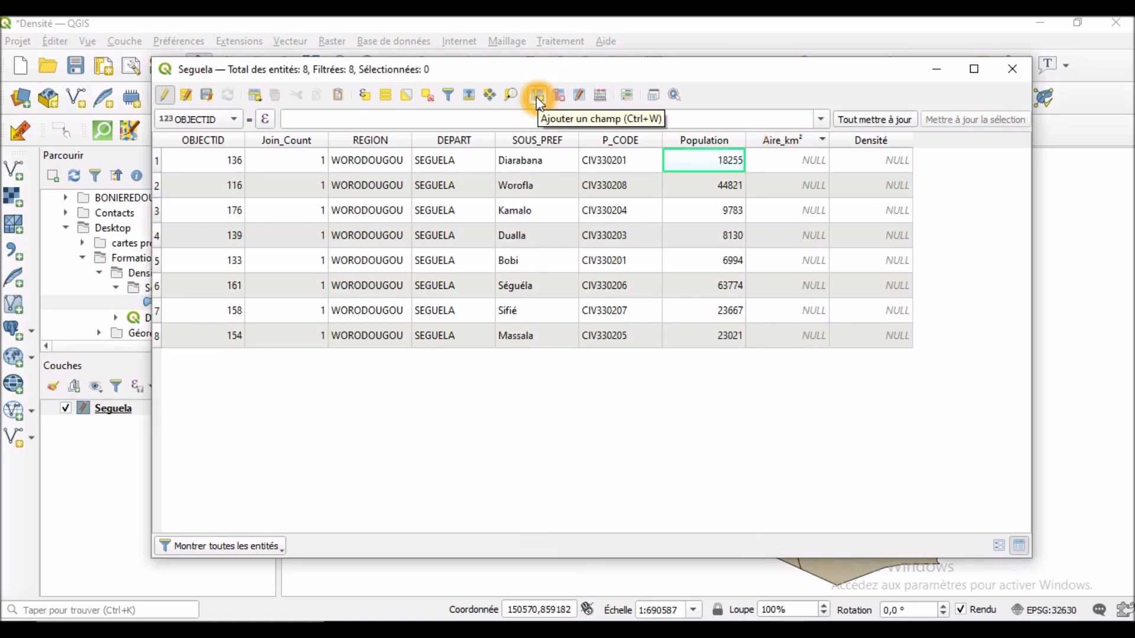
pyautogui.click(602, 98)
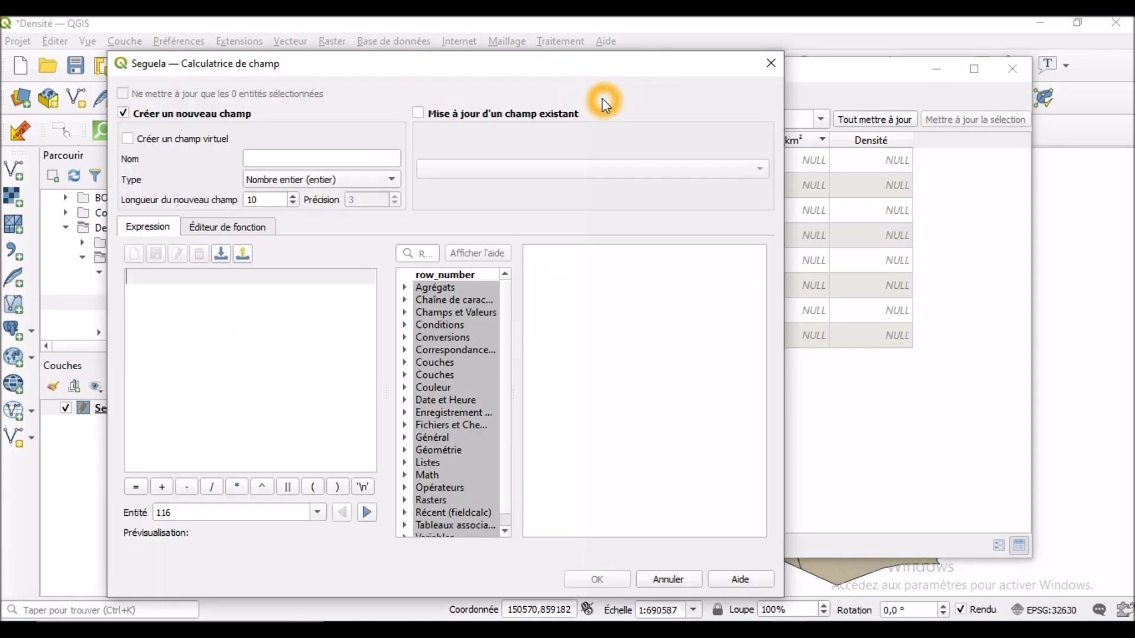
pyautogui.moveTo(590, 60); pyautogui.dragTo(634, 42)
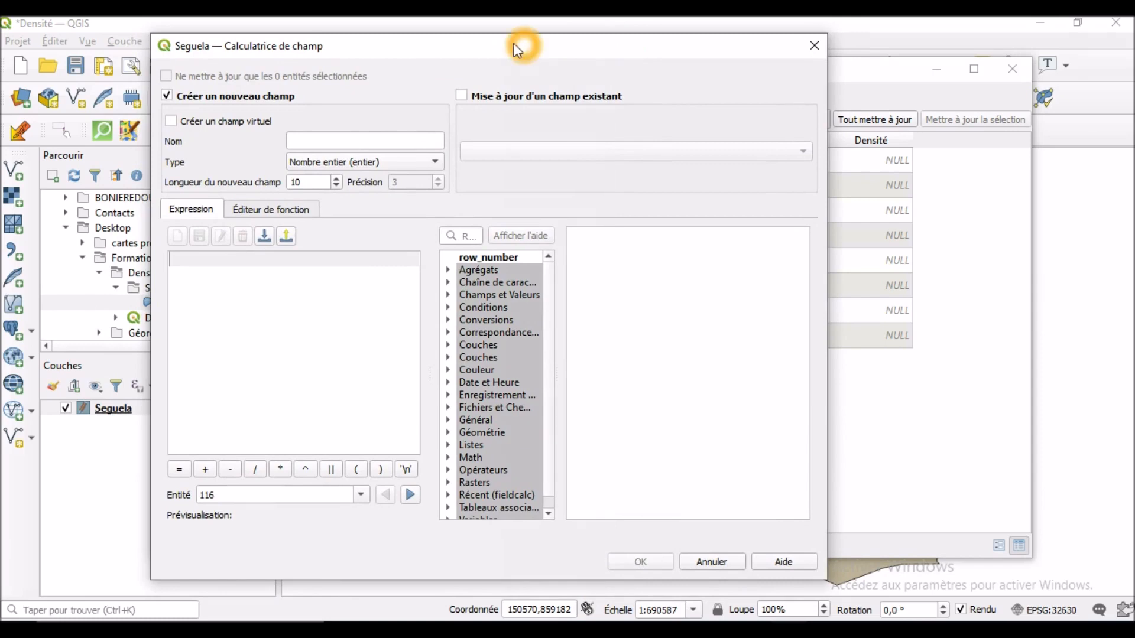
pyautogui.click(461, 96)
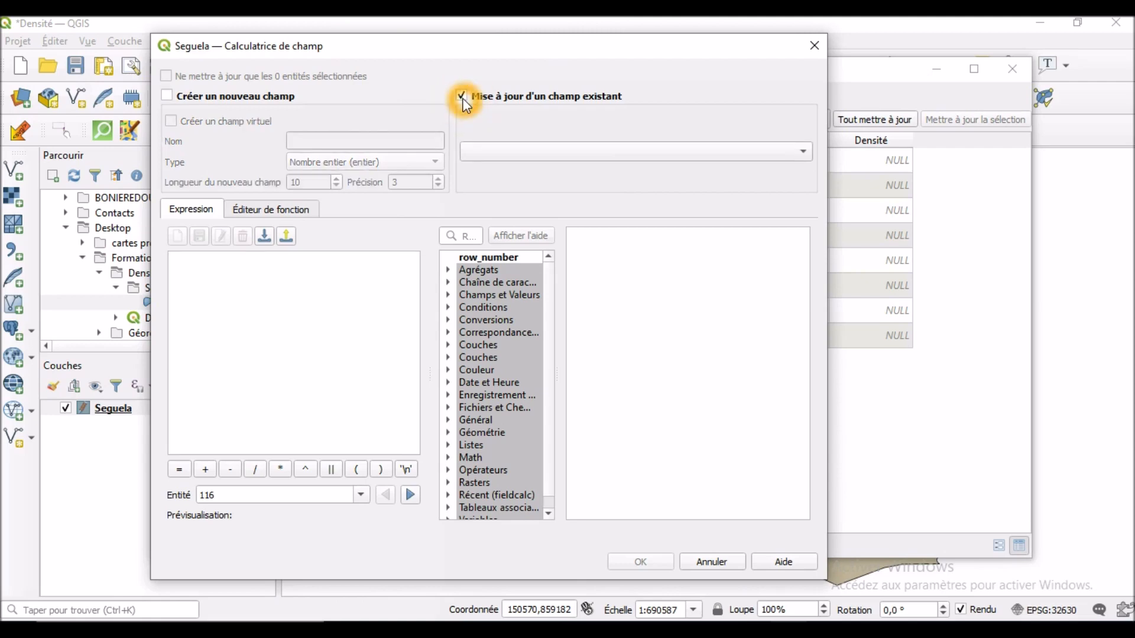
pyautogui.click(573, 145)
pyautogui.click(676, 152)
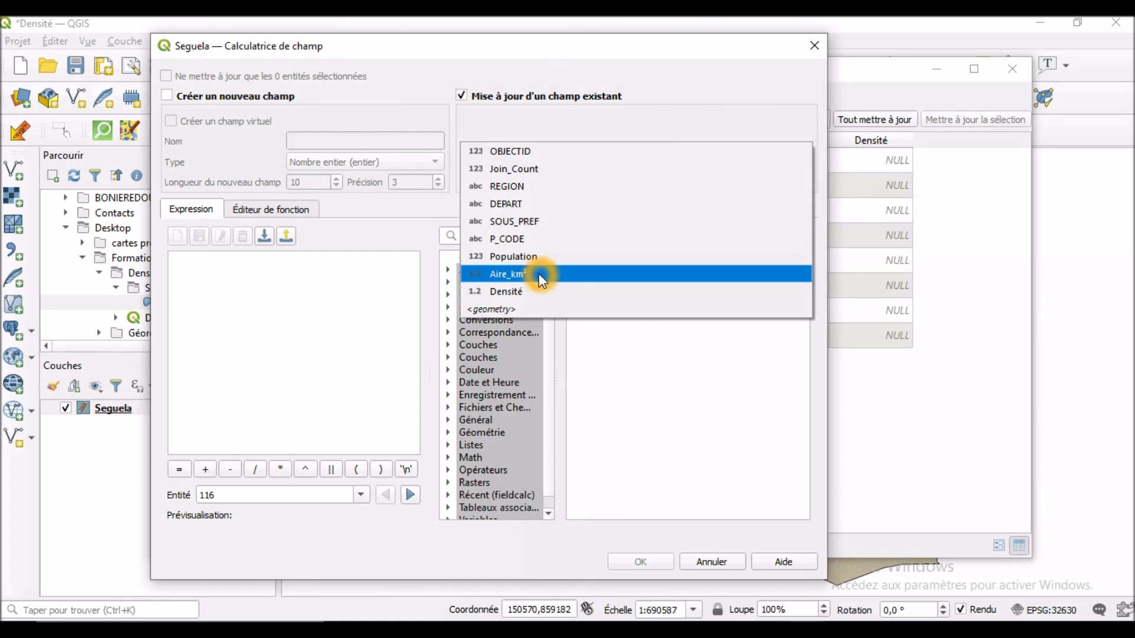
pyautogui.click(538, 273)
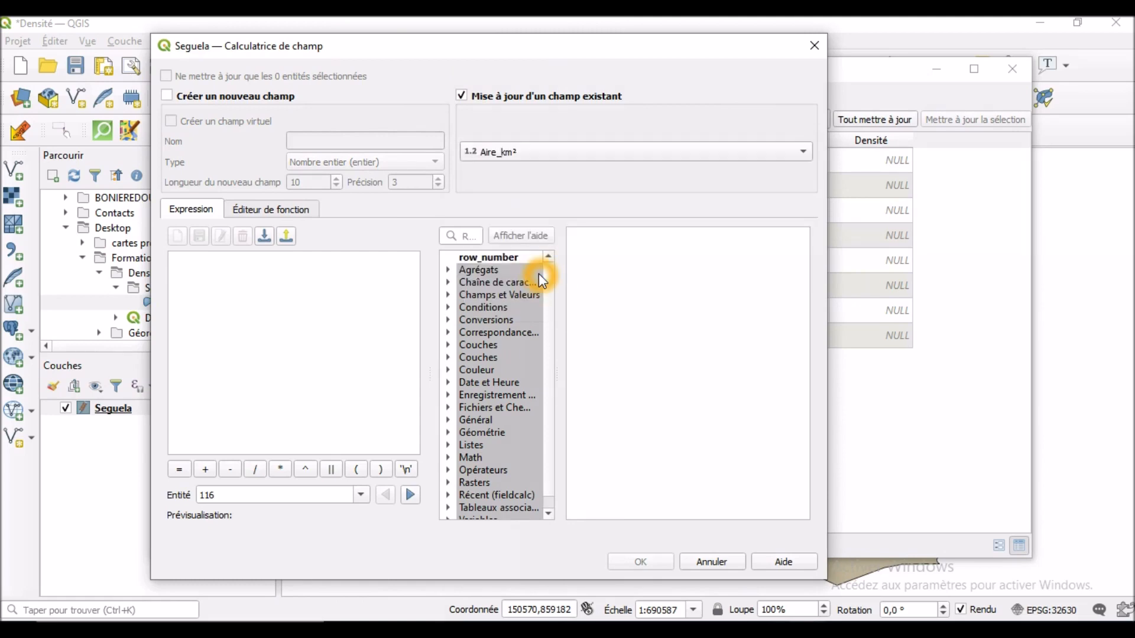
# Step: Calculate the Aire_km² values with the expression $area / 1000000, using the geometry area function
pyautogui.click(370, 293)
pyautogui.click(266, 291)
pyautogui.click(255, 273)
pyautogui.click(298, 289)
pyautogui.click(449, 433)
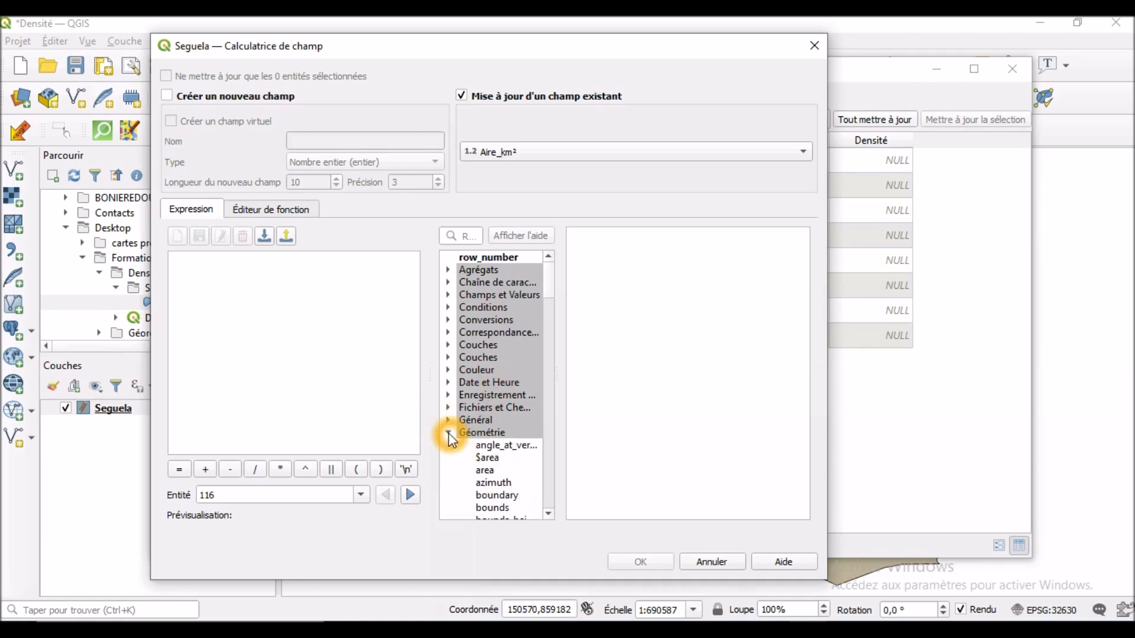
pyautogui.doubleClick(487, 458)
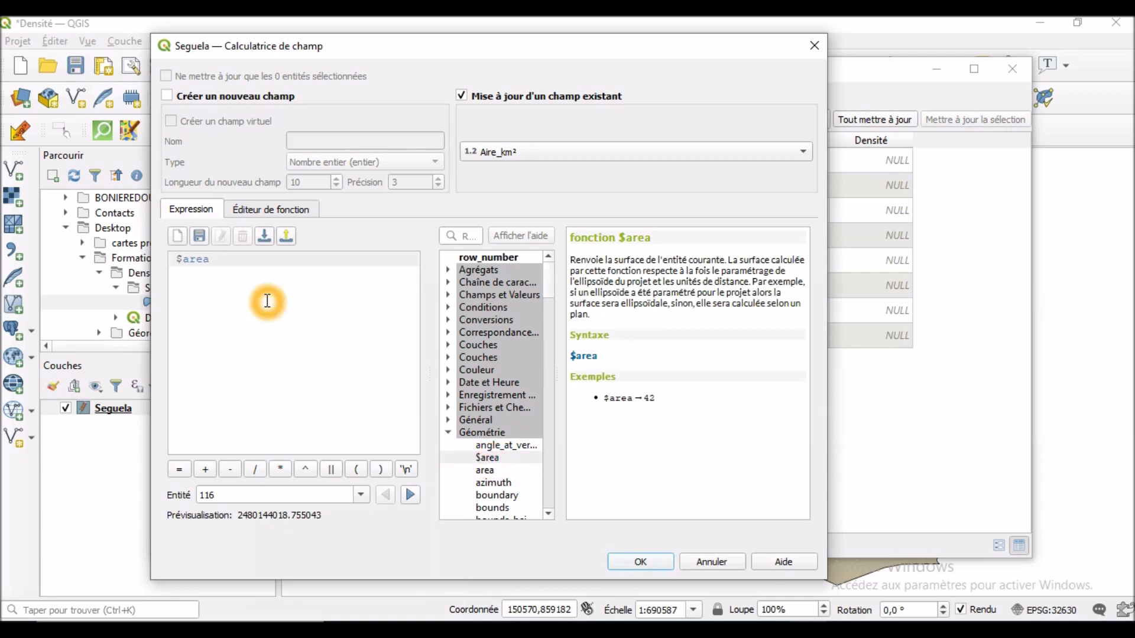
pyautogui.click(255, 470)
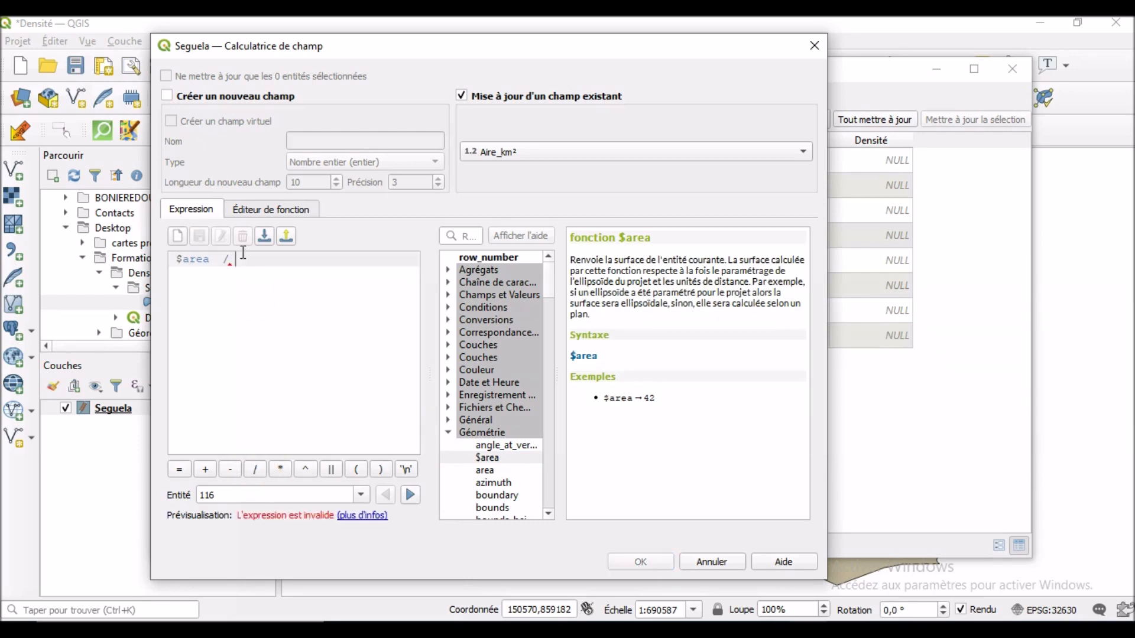
pyautogui.write('100')
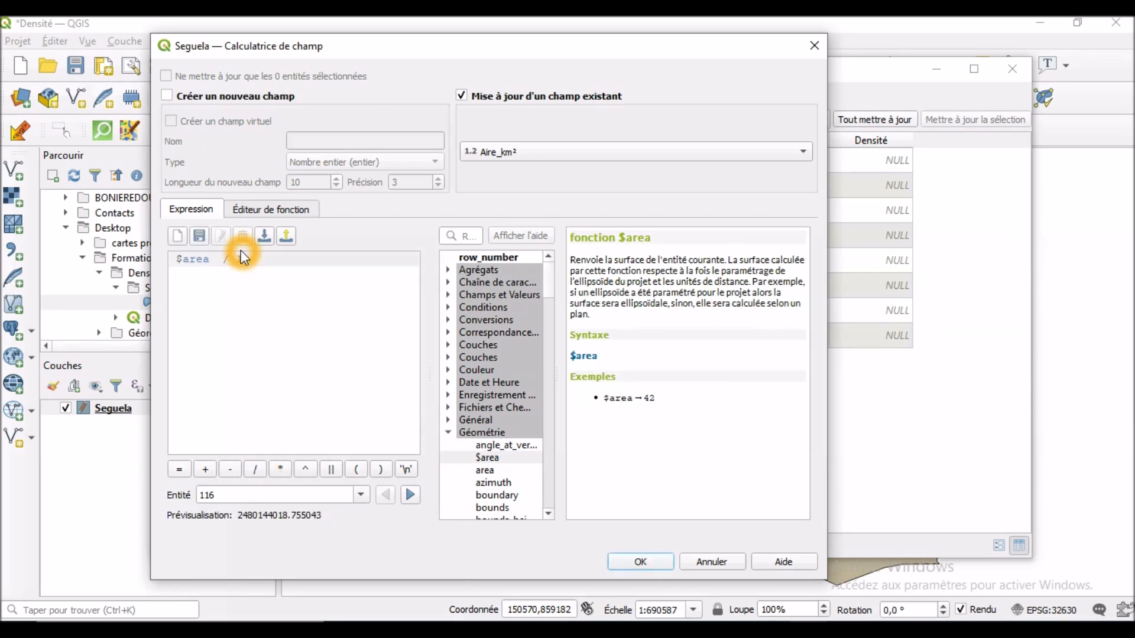
pyautogui.write('0000')
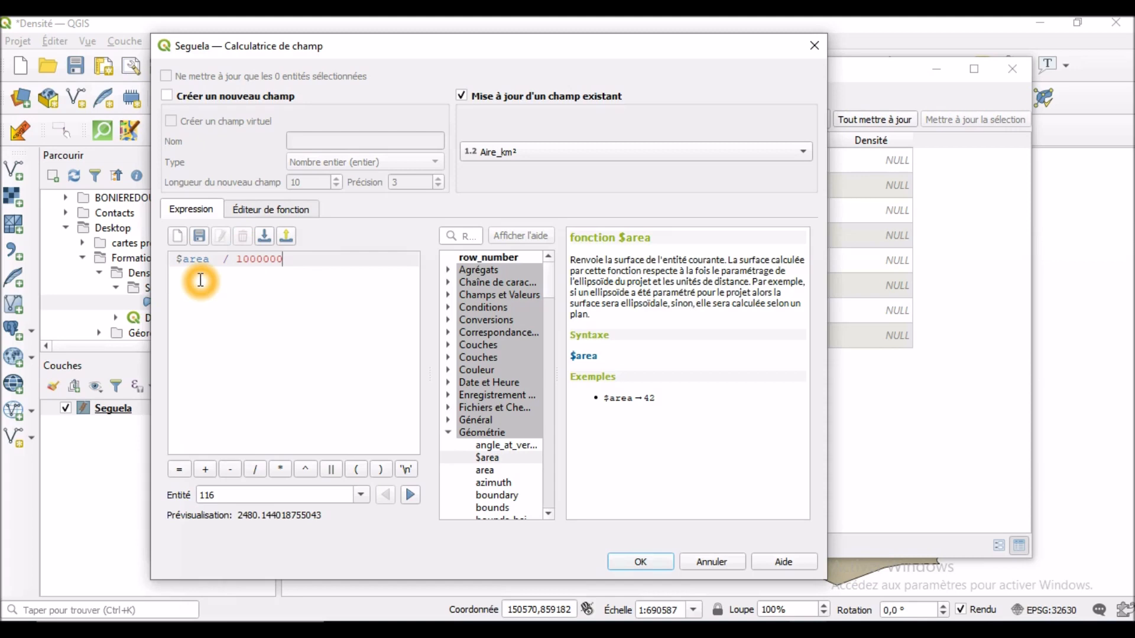
pyautogui.click(640, 561)
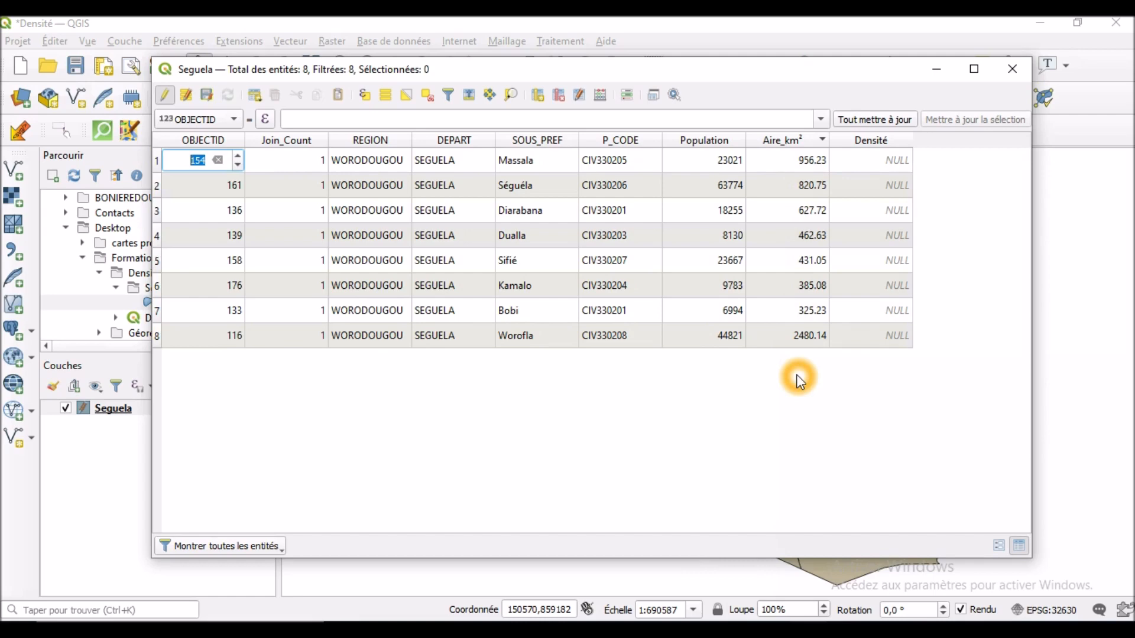
# Step: Open the field calculator again and set it to update the existing Densité field
pyautogui.click(599, 96)
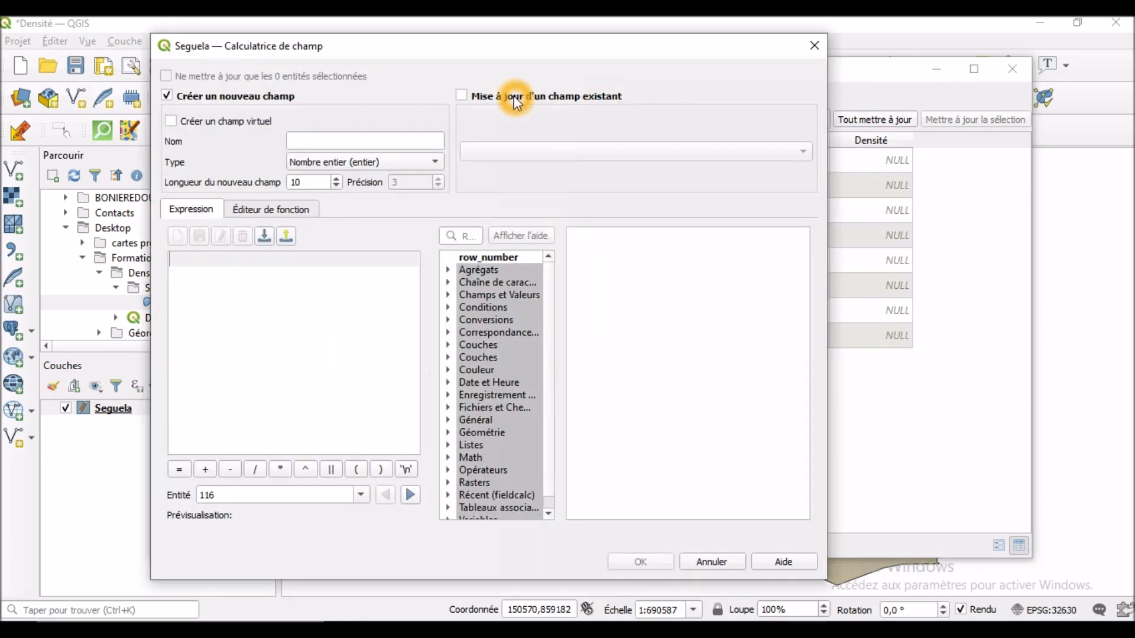
pyautogui.click(463, 94)
pyautogui.click(622, 151)
pyautogui.click(534, 293)
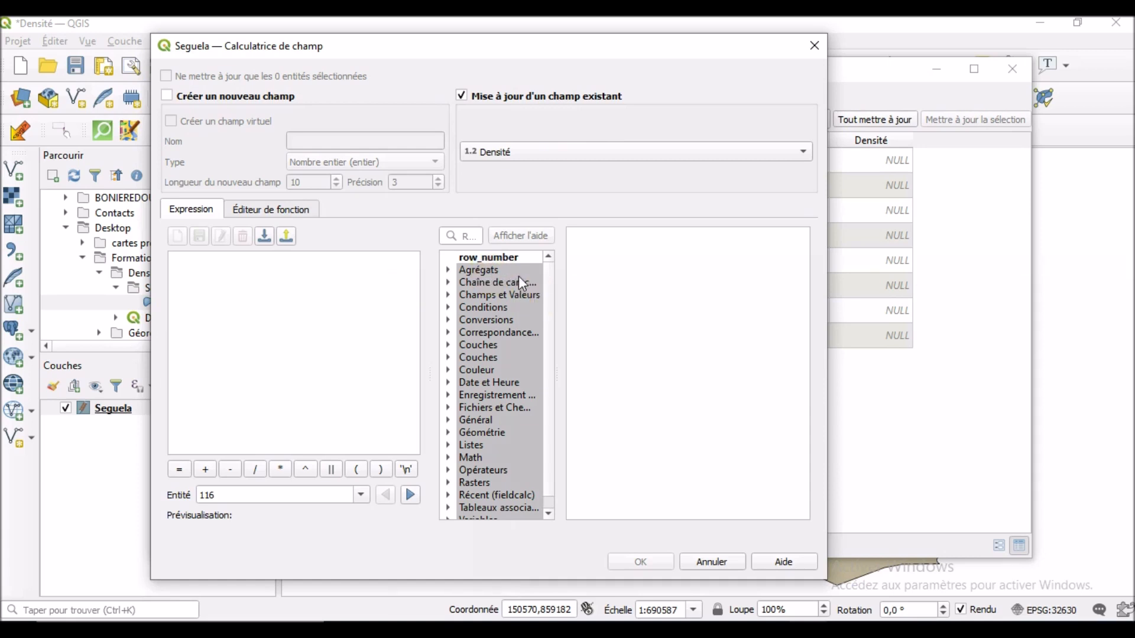
# Step: Calculate the Densité values with the expression "Population" / "Aire_km²", built from the table's fields
pyautogui.click(448, 295)
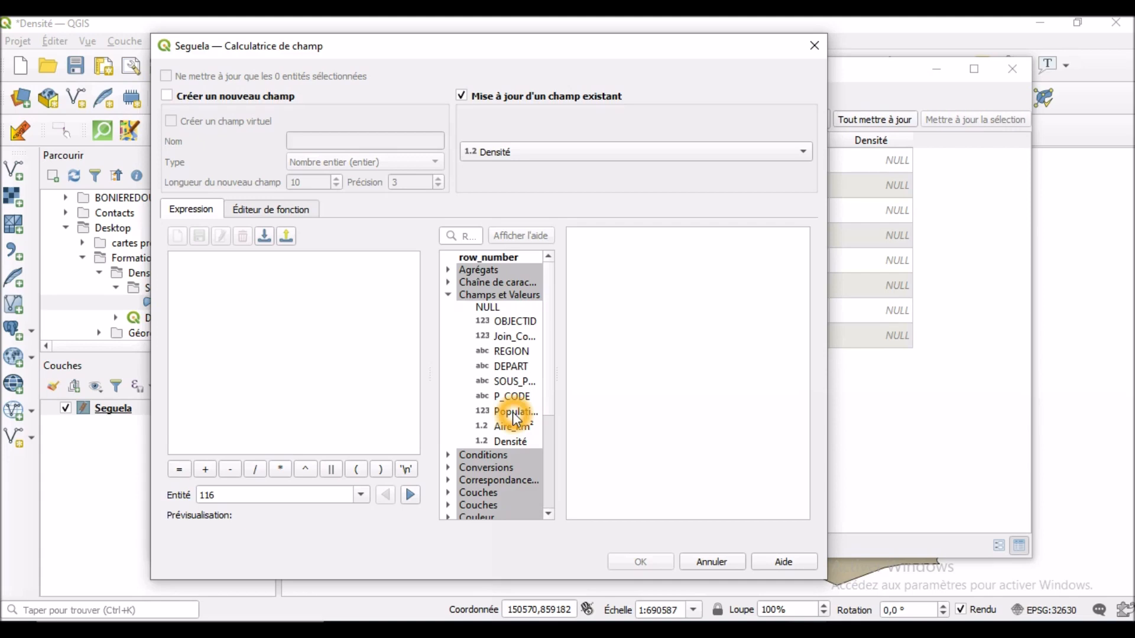
pyautogui.doubleClick(513, 413)
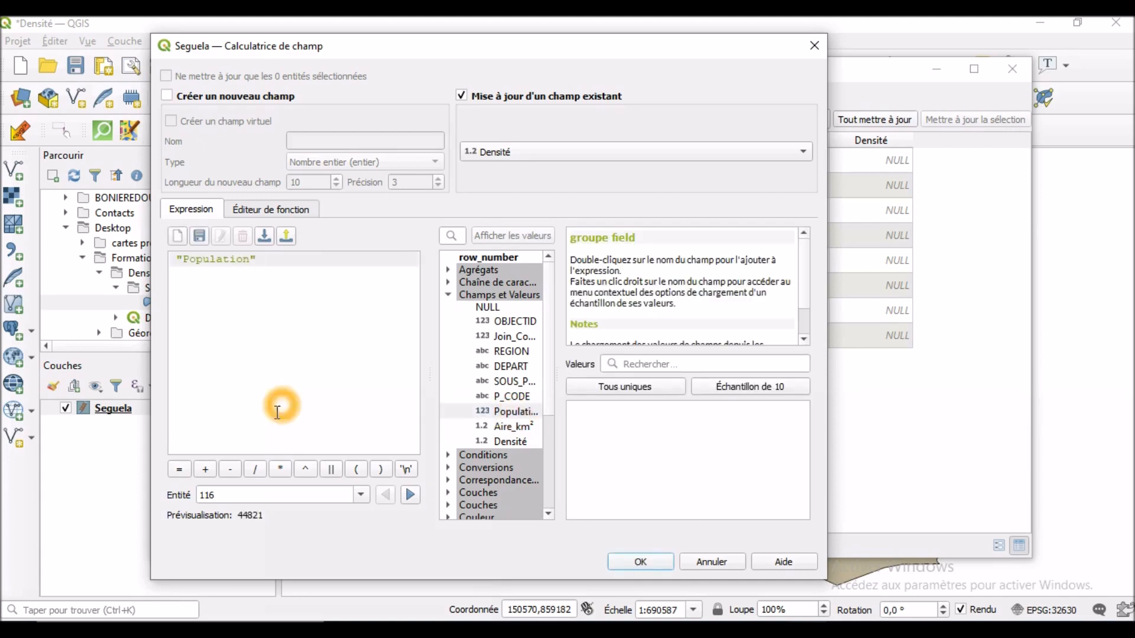
pyautogui.click(258, 470)
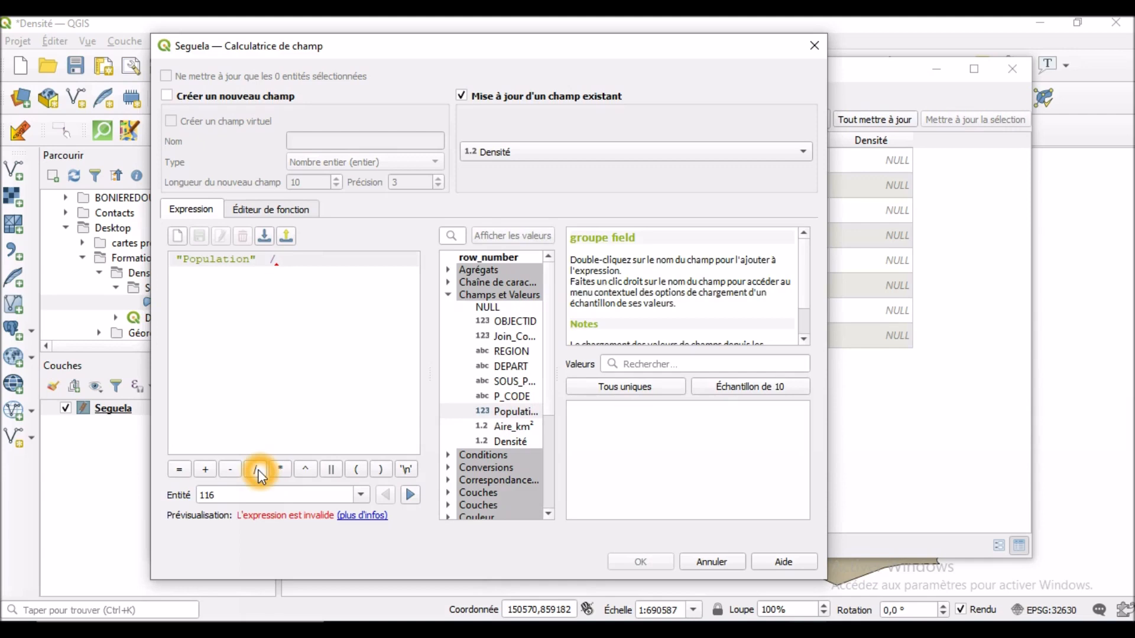
pyautogui.doubleClick(518, 428)
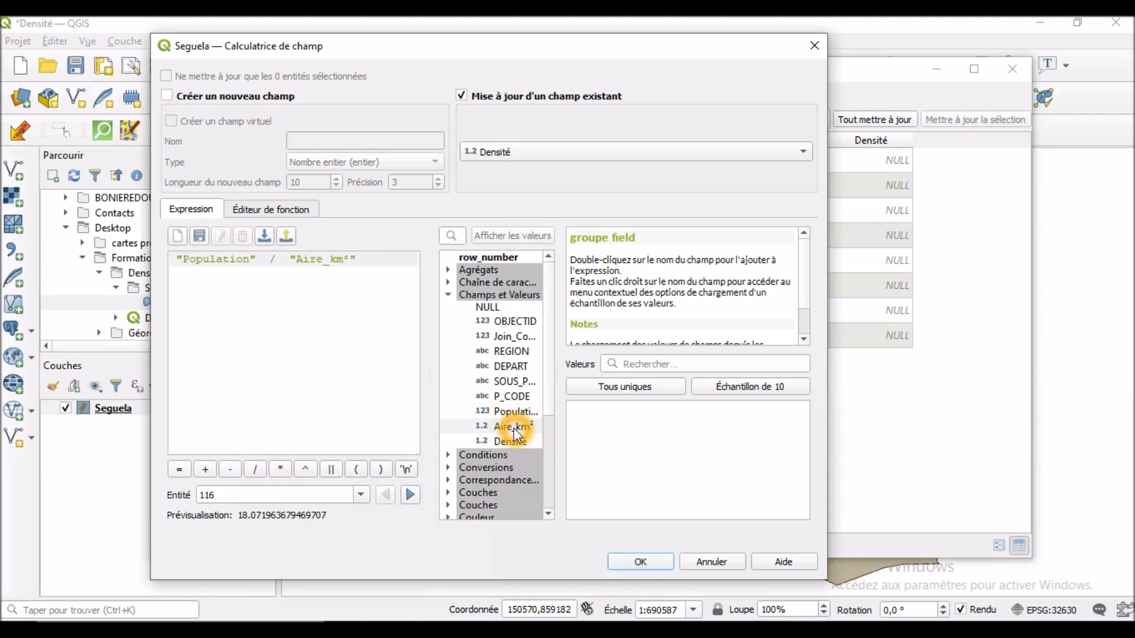
pyautogui.click(390, 282)
pyautogui.click(355, 292)
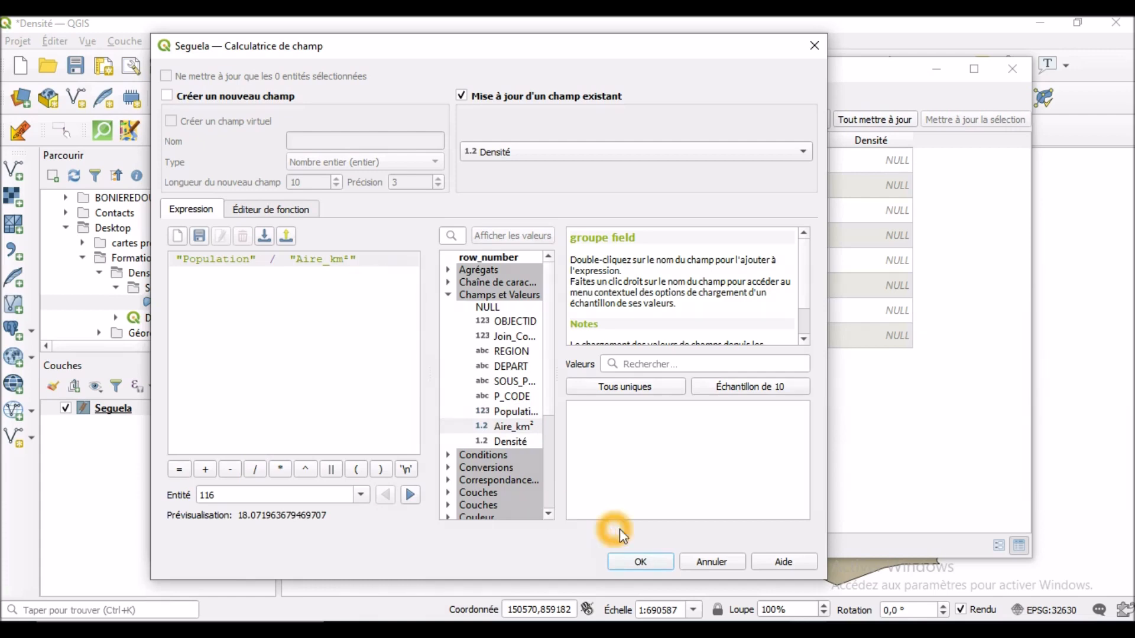
pyautogui.click(652, 562)
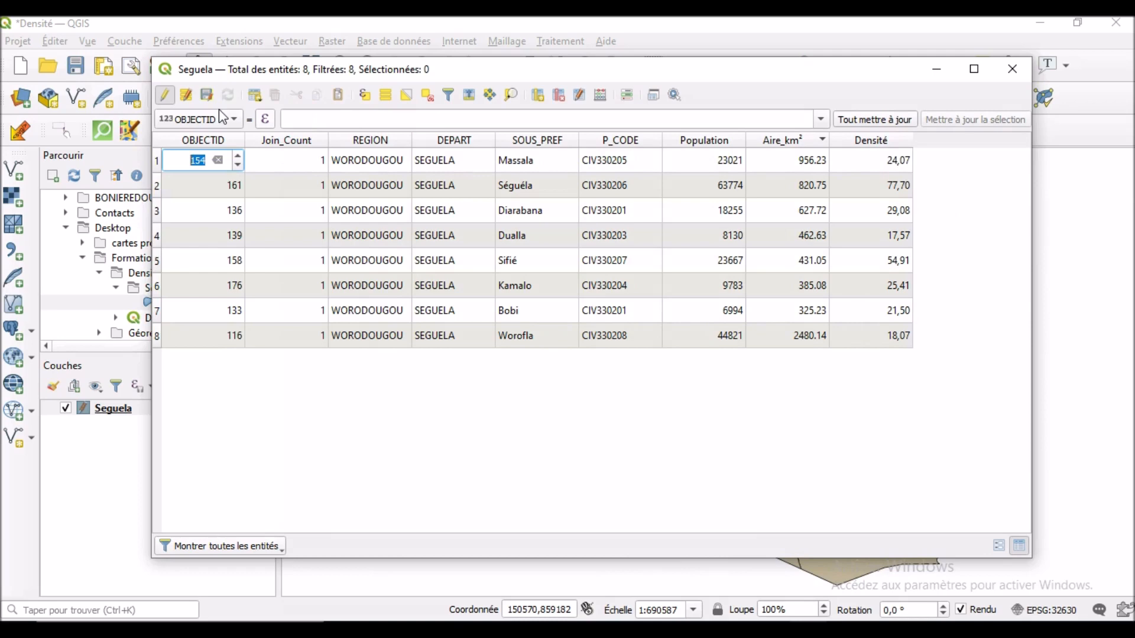
# Step: Save the edits to the Seguela attribute table and end editing mode, closing the table
pyautogui.click(206, 96)
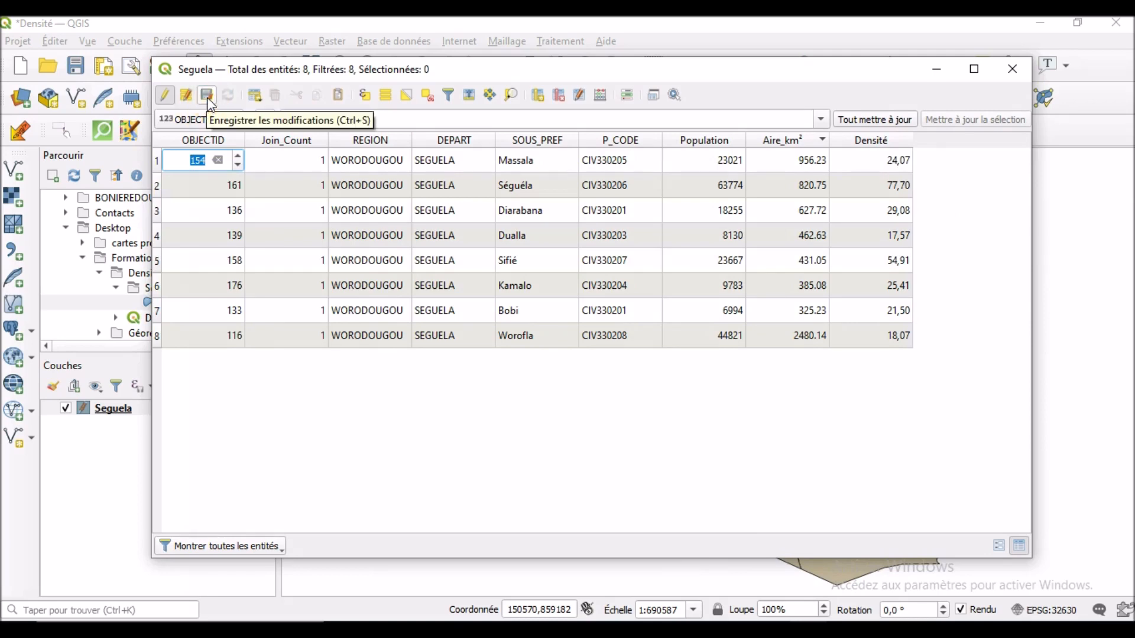
pyautogui.click(208, 97)
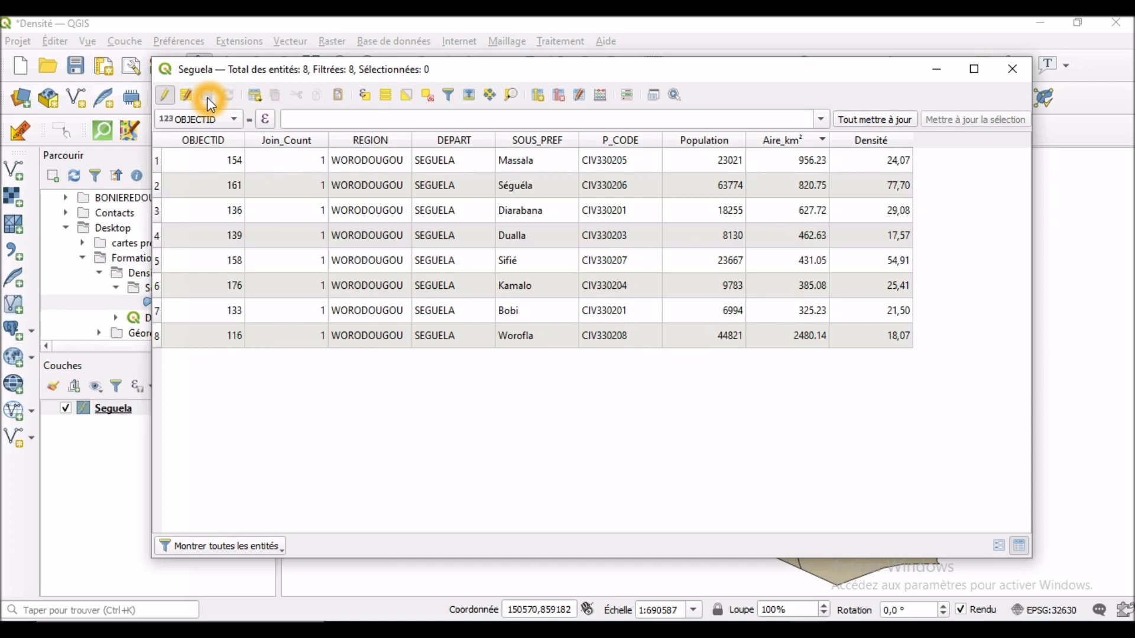
pyautogui.click(167, 96)
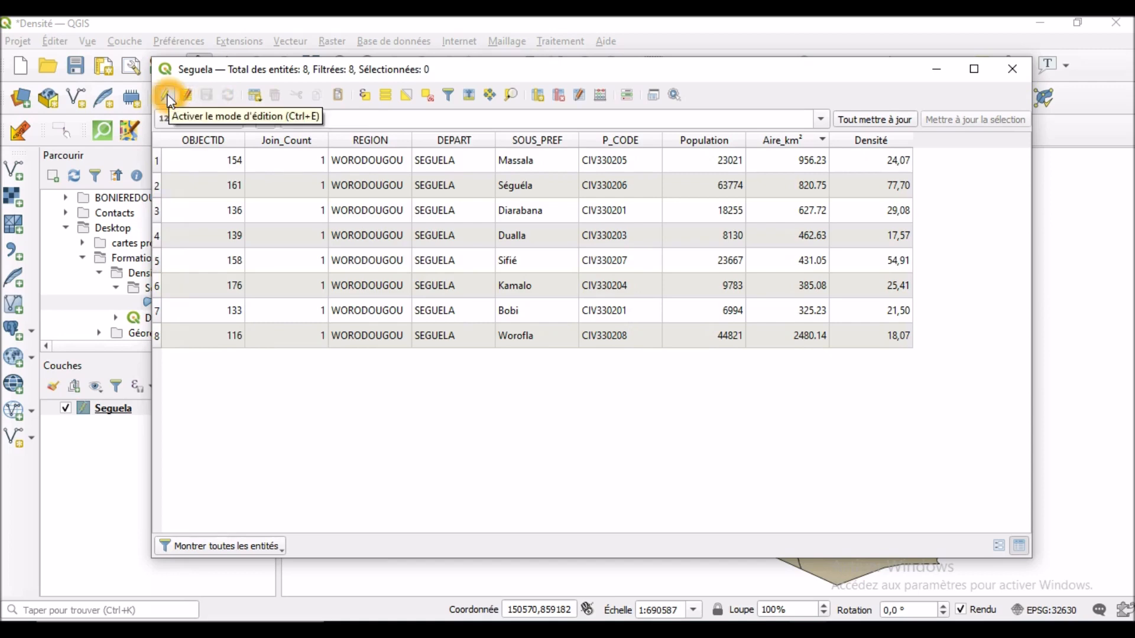
pyautogui.click(168, 96)
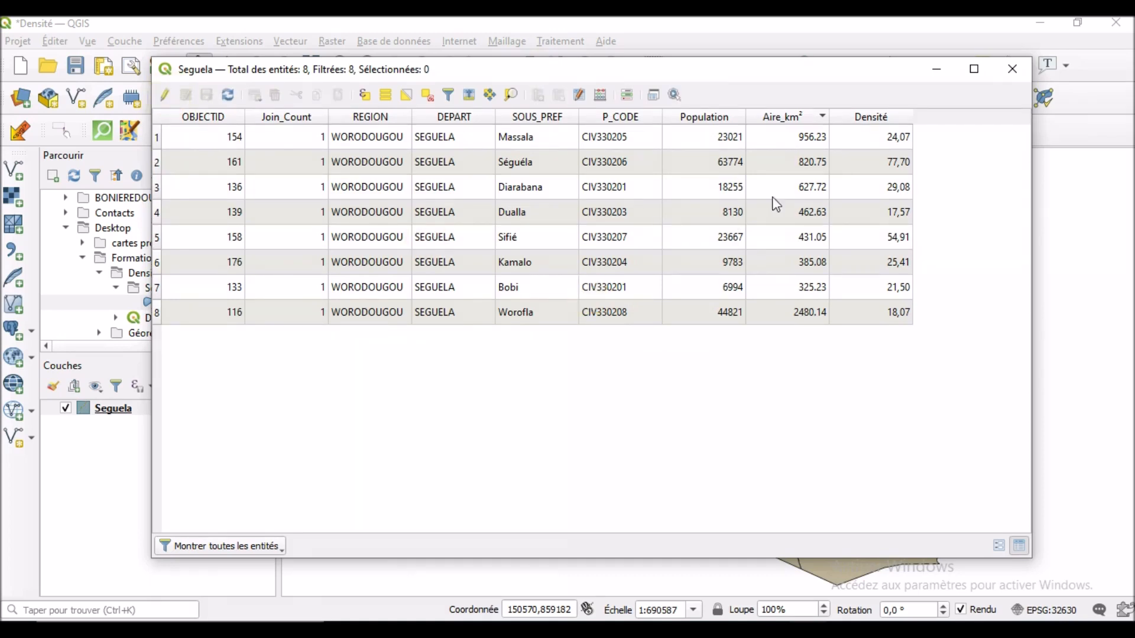
pyautogui.click(1012, 72)
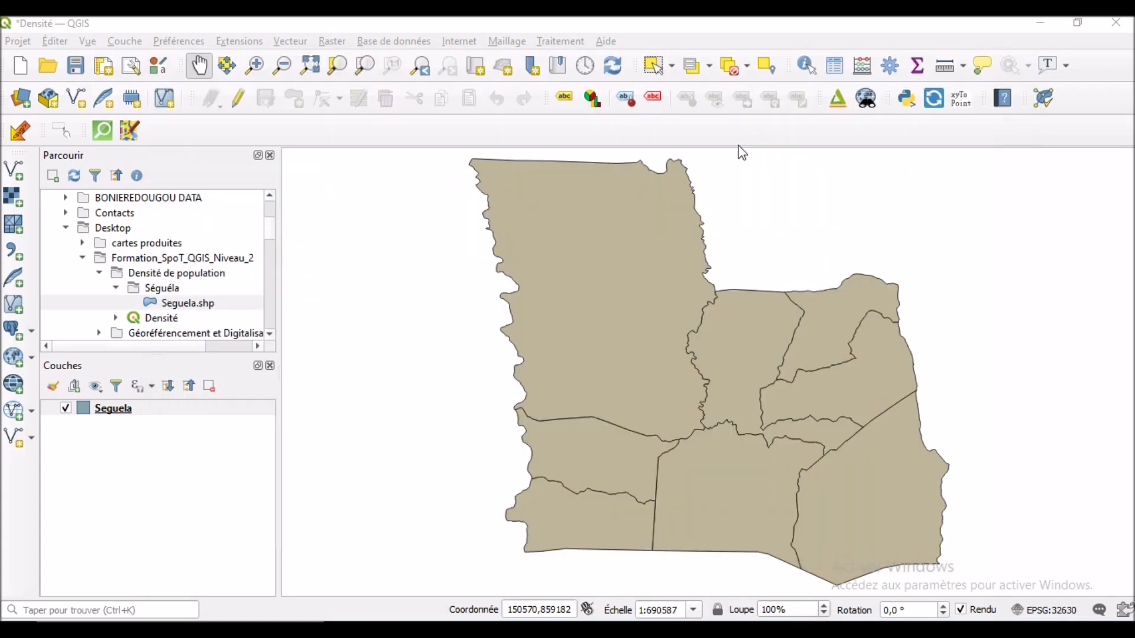
# Step: Open the Seguela layer's symbology properties and change the renderer from a single symbol to Gradué
pyautogui.click(155, 410)
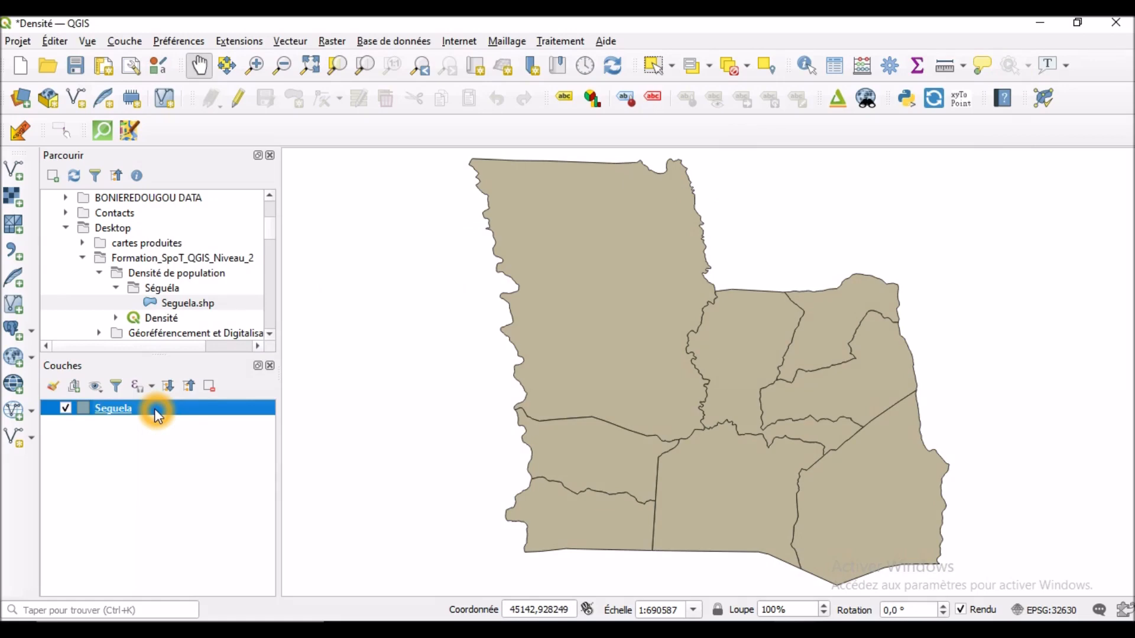
pyautogui.rightClick(156, 410)
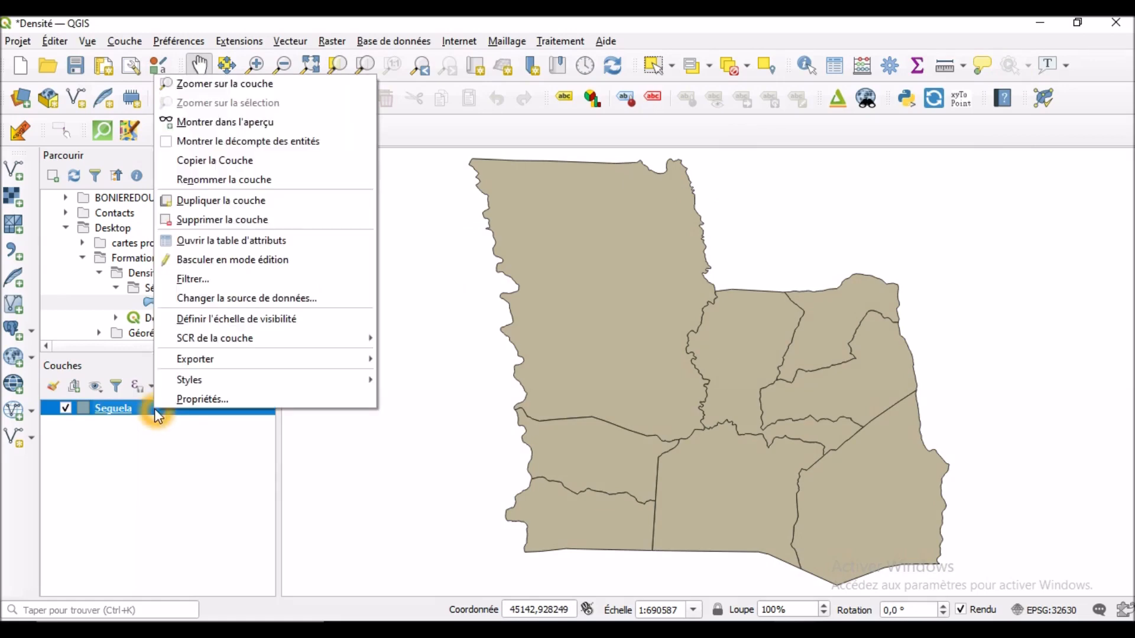
pyautogui.click(217, 399)
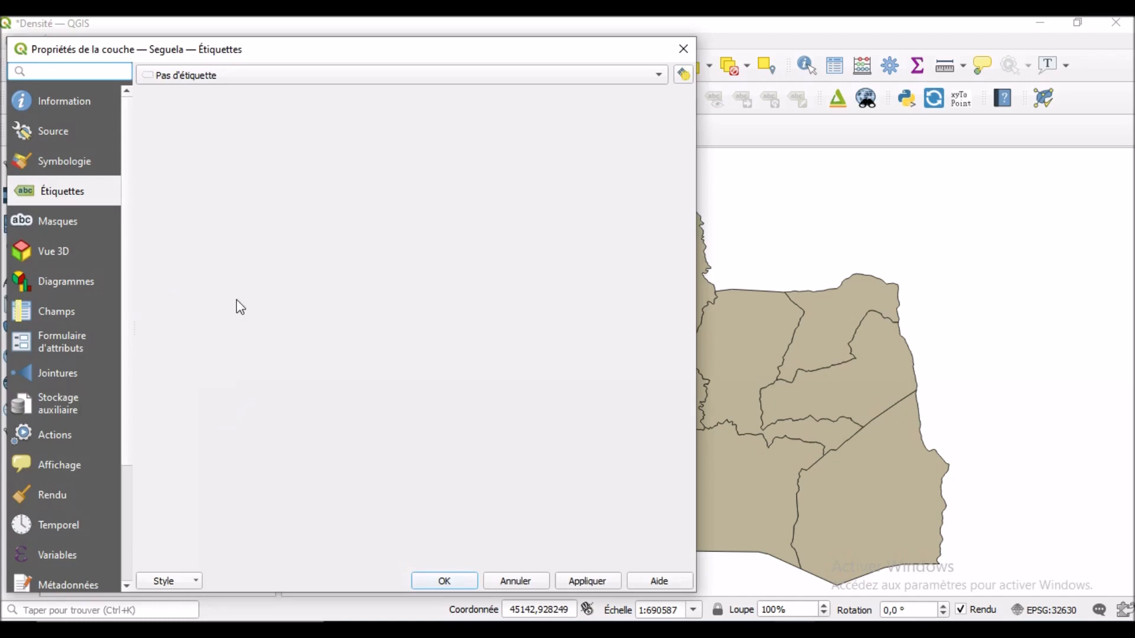
pyautogui.click(59, 163)
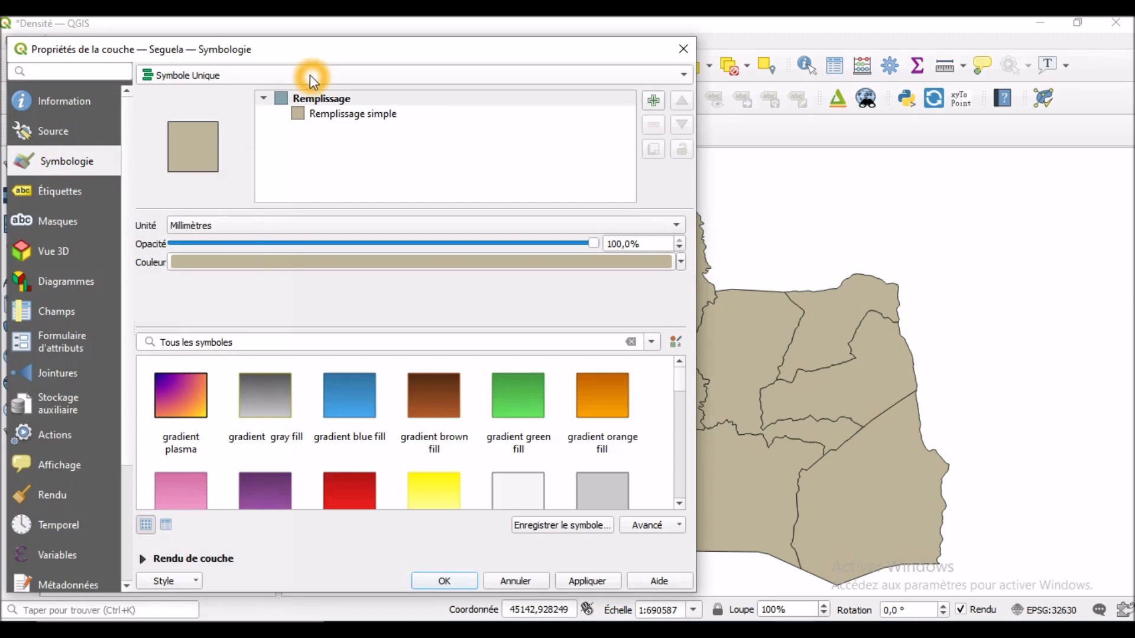
pyautogui.click(320, 74)
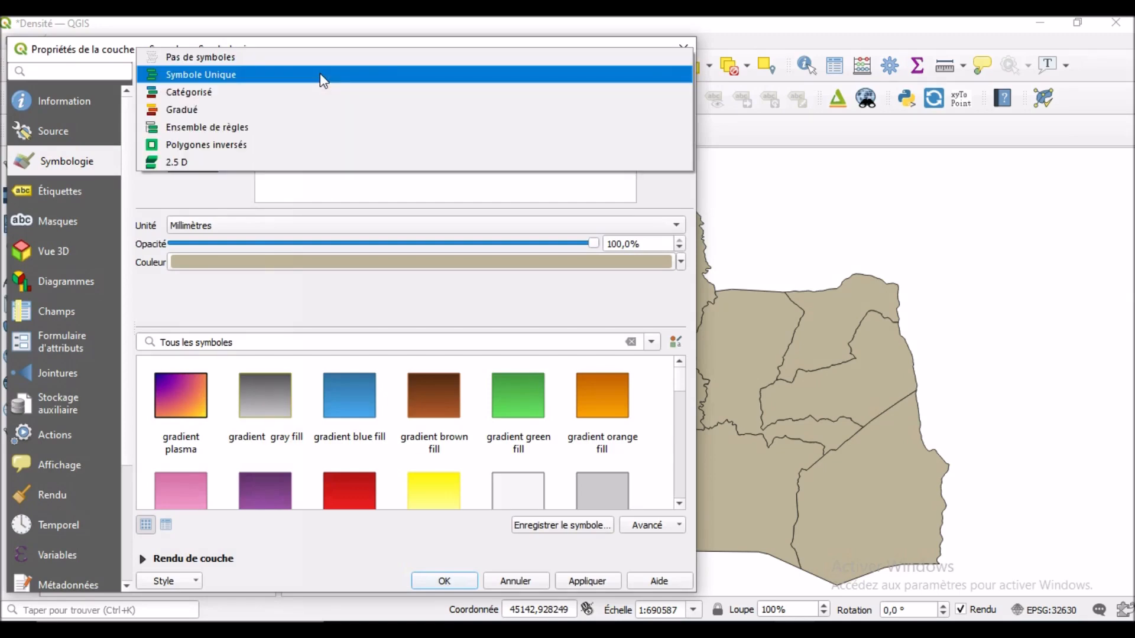
pyautogui.click(275, 108)
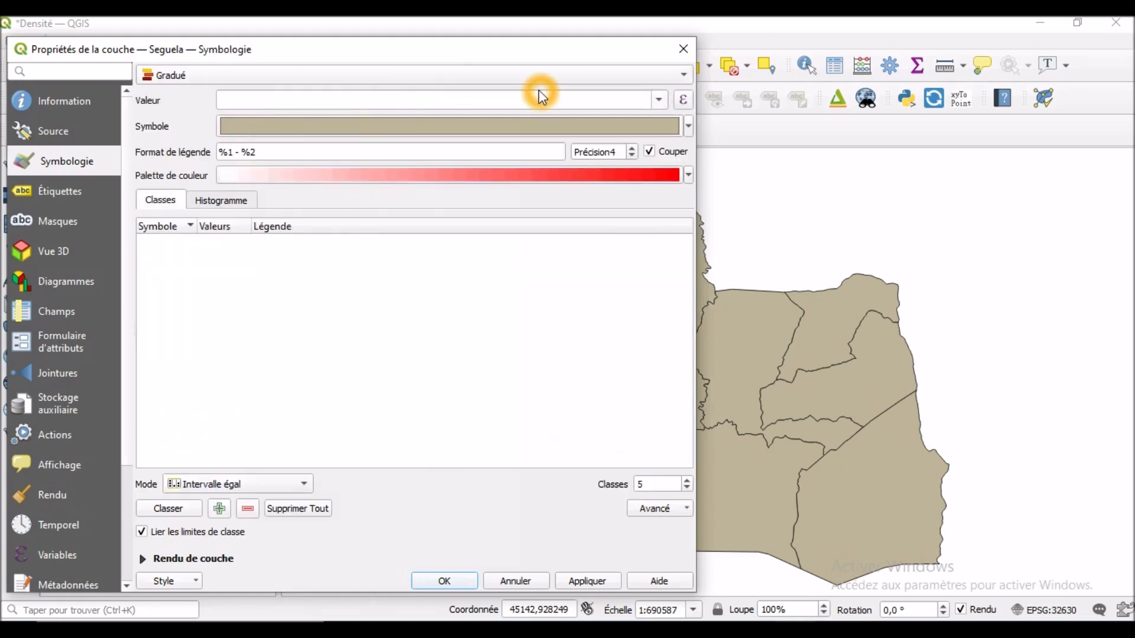
# Step: Set the Densité field as the graduated renderer's value and look over the available colour ramps
pyautogui.click(660, 100)
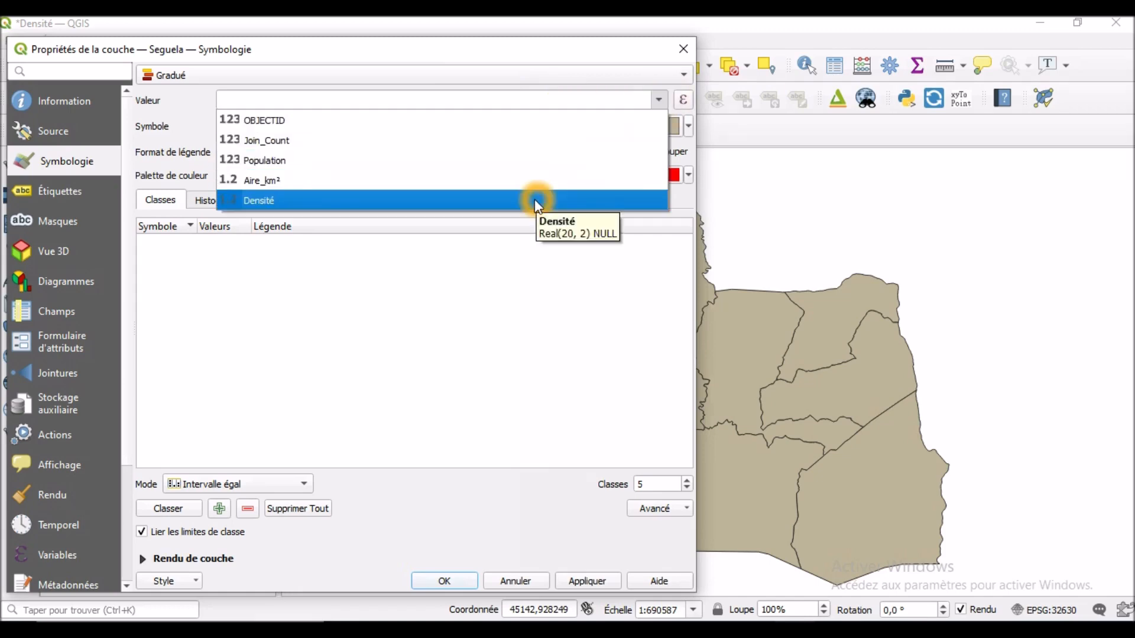
pyautogui.click(536, 201)
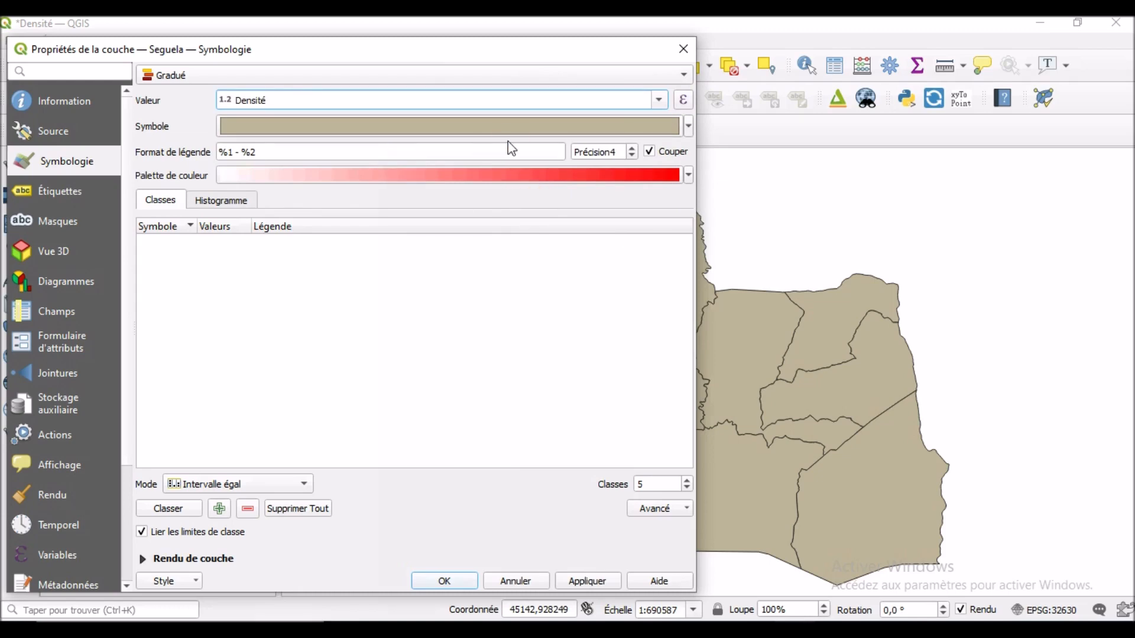
pyautogui.click(688, 176)
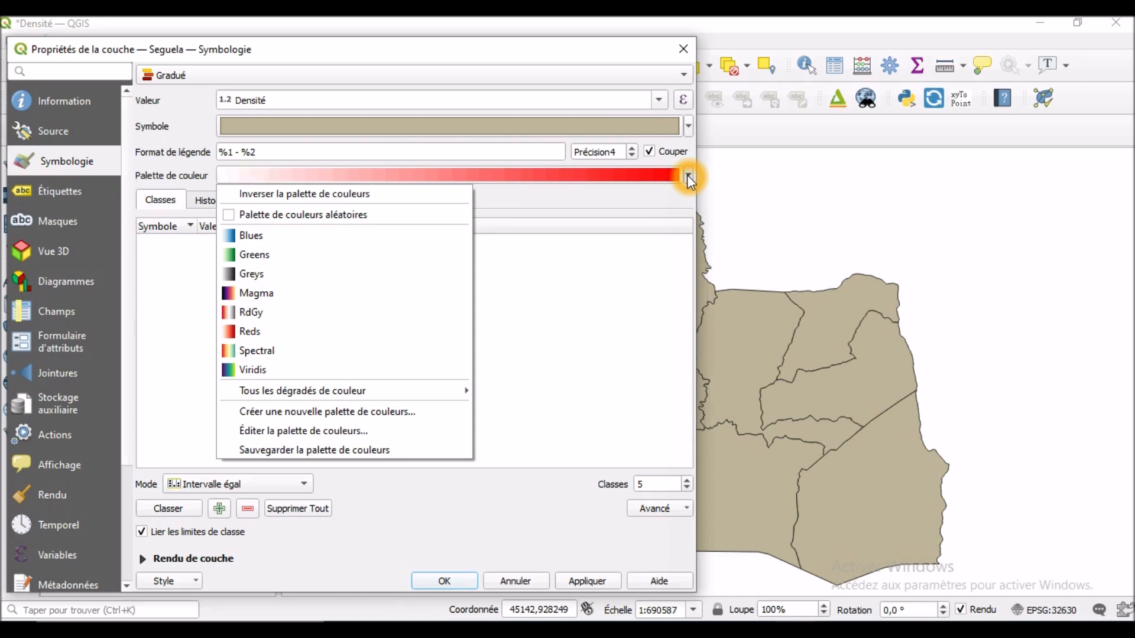
pyautogui.click(686, 175)
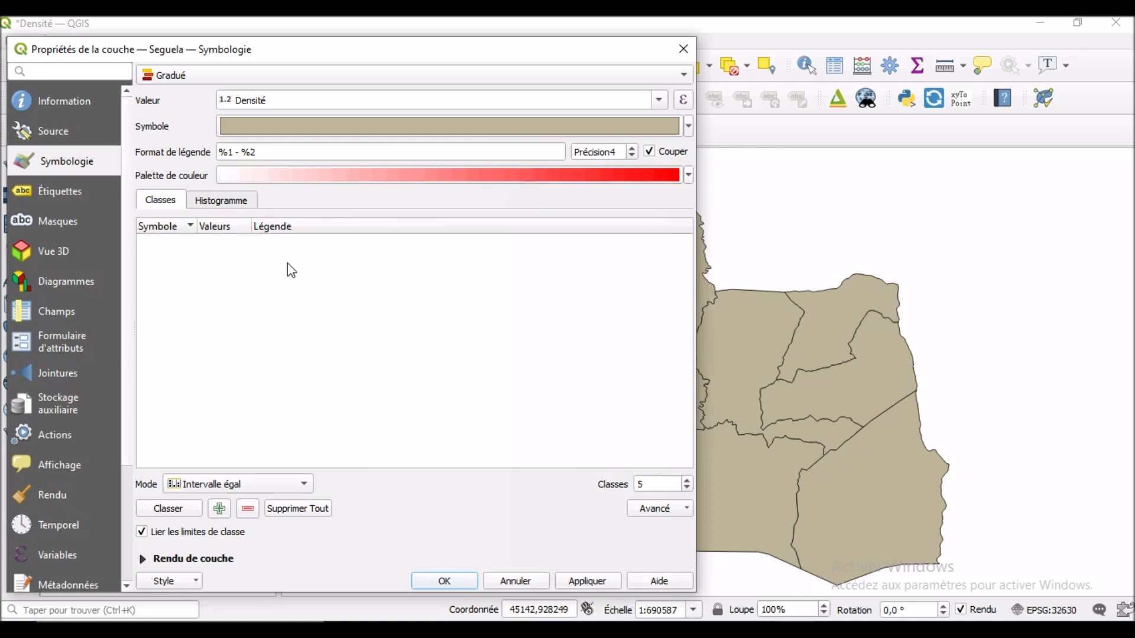
pyautogui.moveTo(496, 48); pyautogui.dragTo(558, 26)
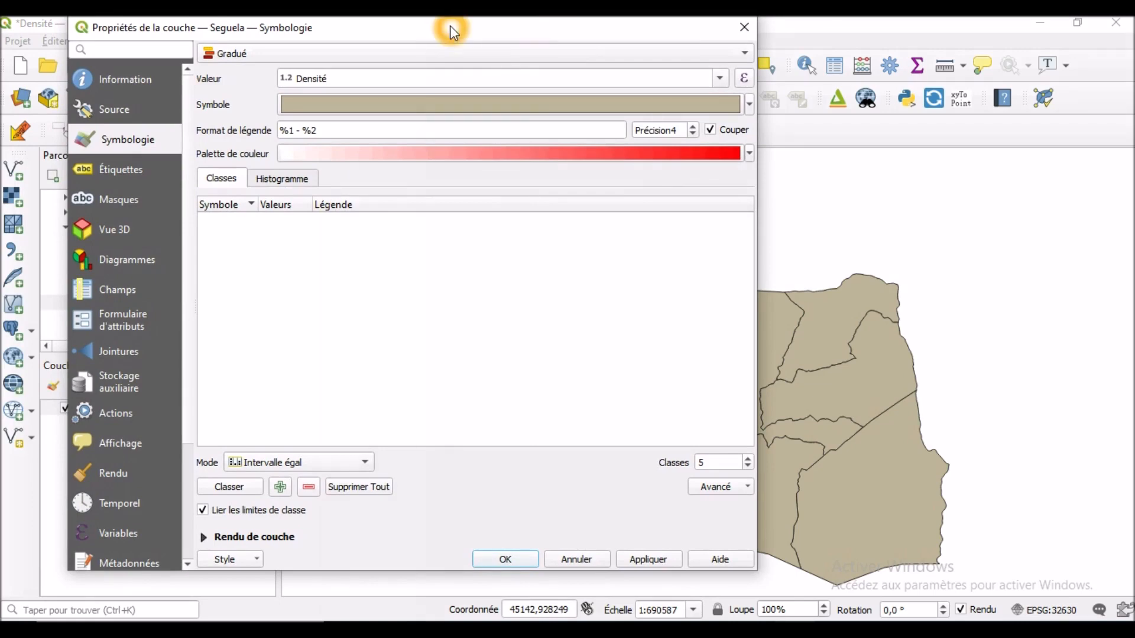
pyautogui.moveTo(451, 27); pyautogui.dragTo(451, 36)
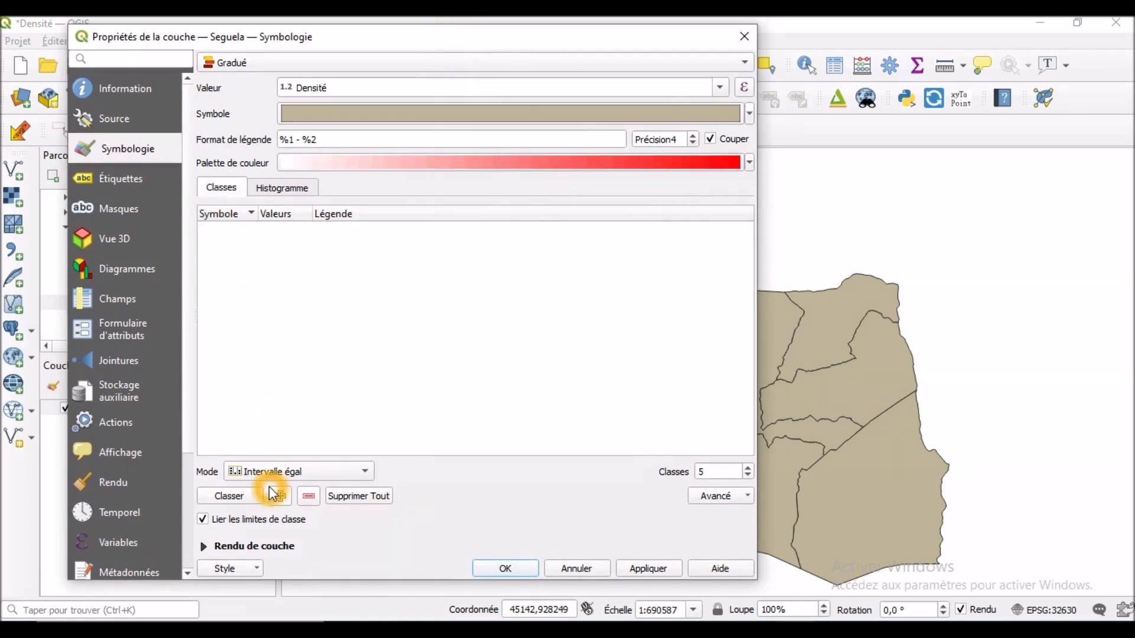
# Step: Classify the density values into 5 classes with Ruptures naturelles (Jenks), apply the symbology and check it on the map
pyautogui.click(363, 472)
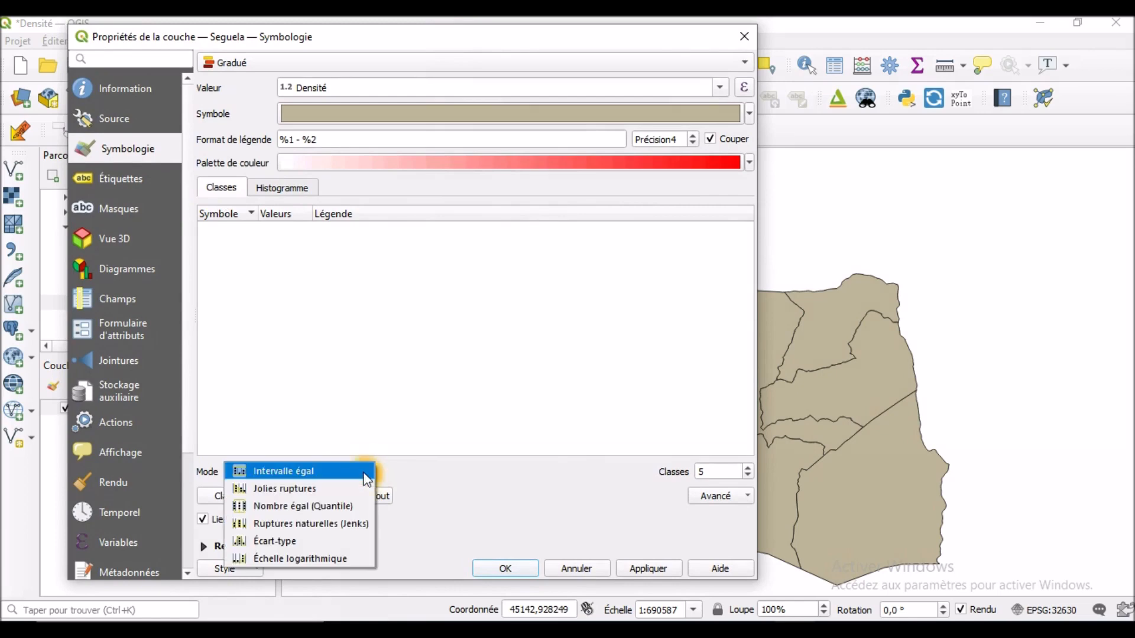
pyautogui.click(344, 526)
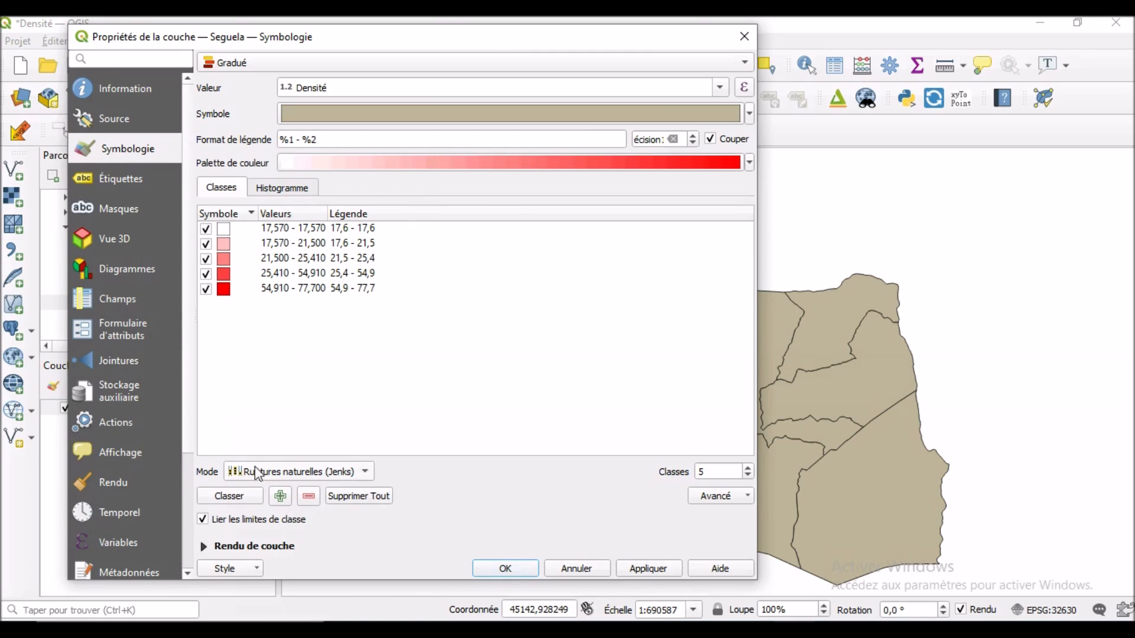
pyautogui.click(242, 498)
pyautogui.click(746, 475)
pyautogui.click(742, 474)
pyautogui.click(647, 568)
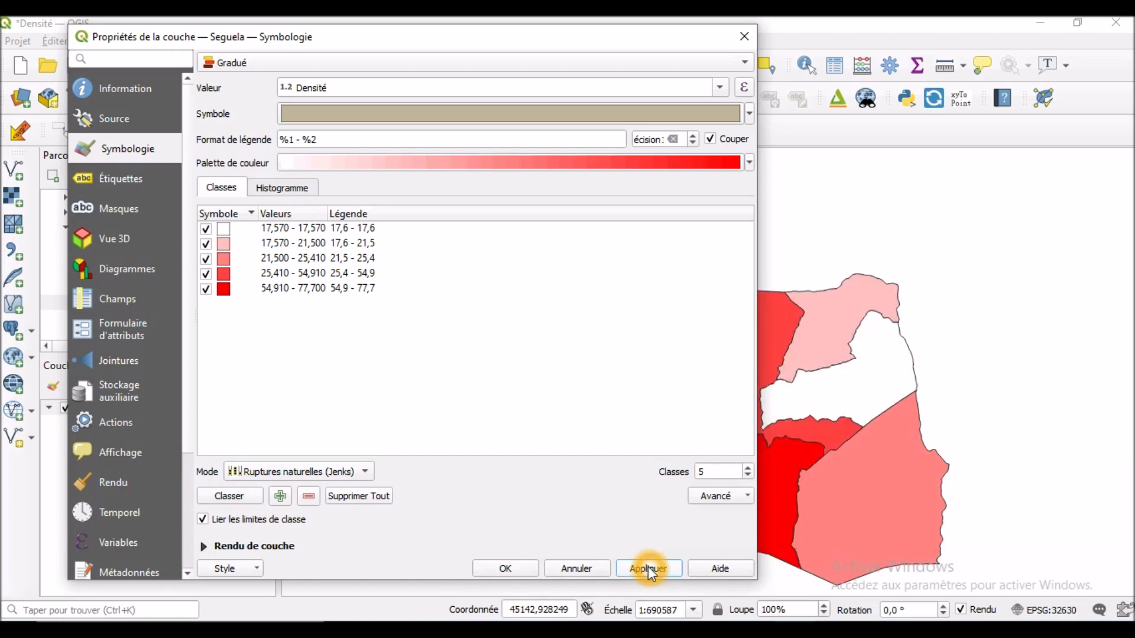
pyautogui.moveTo(591, 40); pyautogui.dragTo(368, 42)
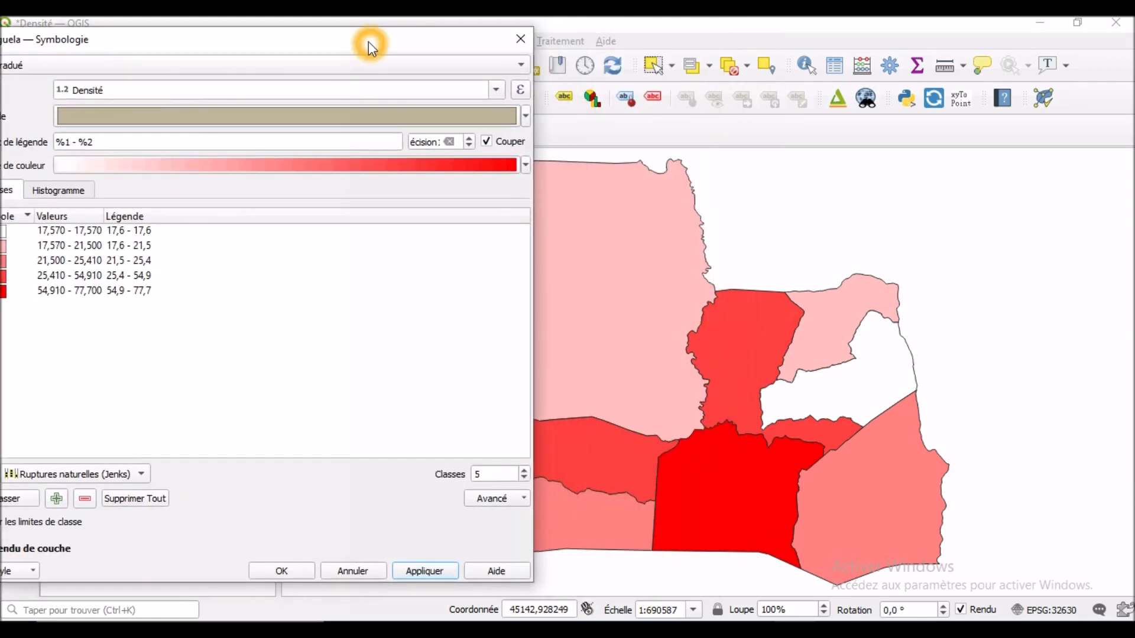
pyautogui.moveTo(368, 42); pyautogui.dragTo(683, 46)
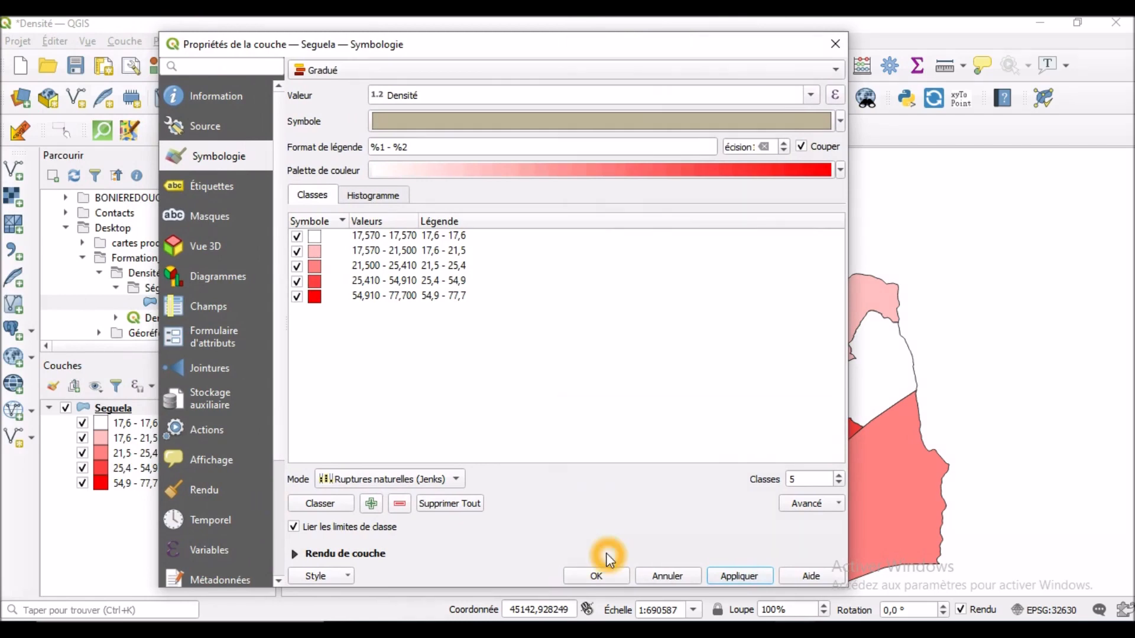
# Step: Turn on Étiquettes simples for the Seguela layer, using the SOUS_PREF field as the label value
pyautogui.click(219, 190)
pyautogui.click(591, 67)
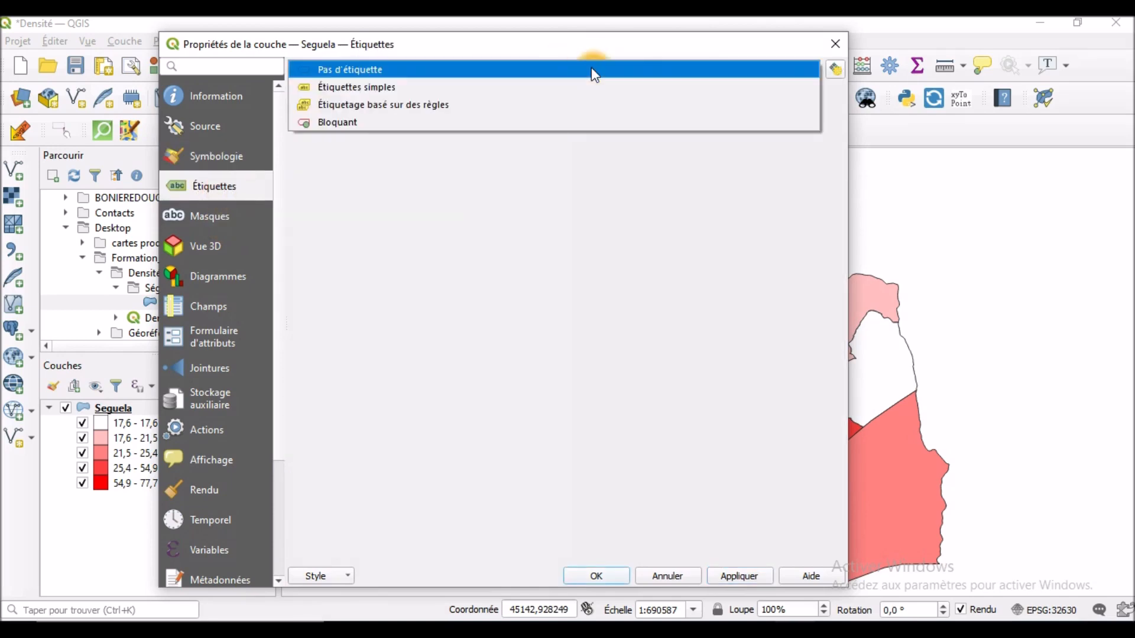
pyautogui.click(554, 87)
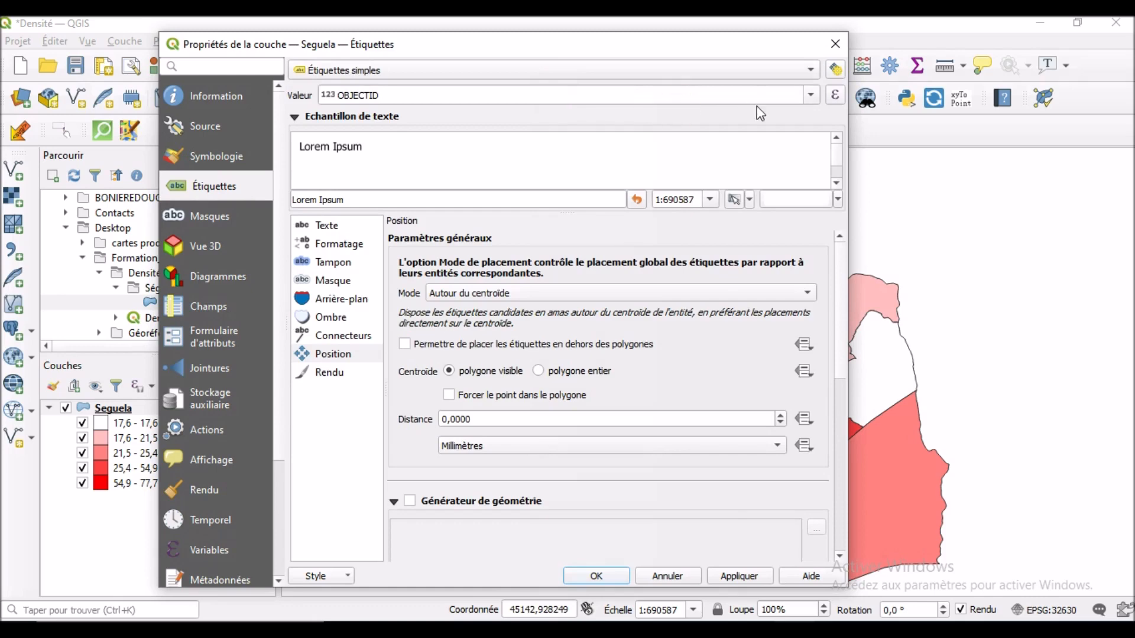
pyautogui.click(810, 96)
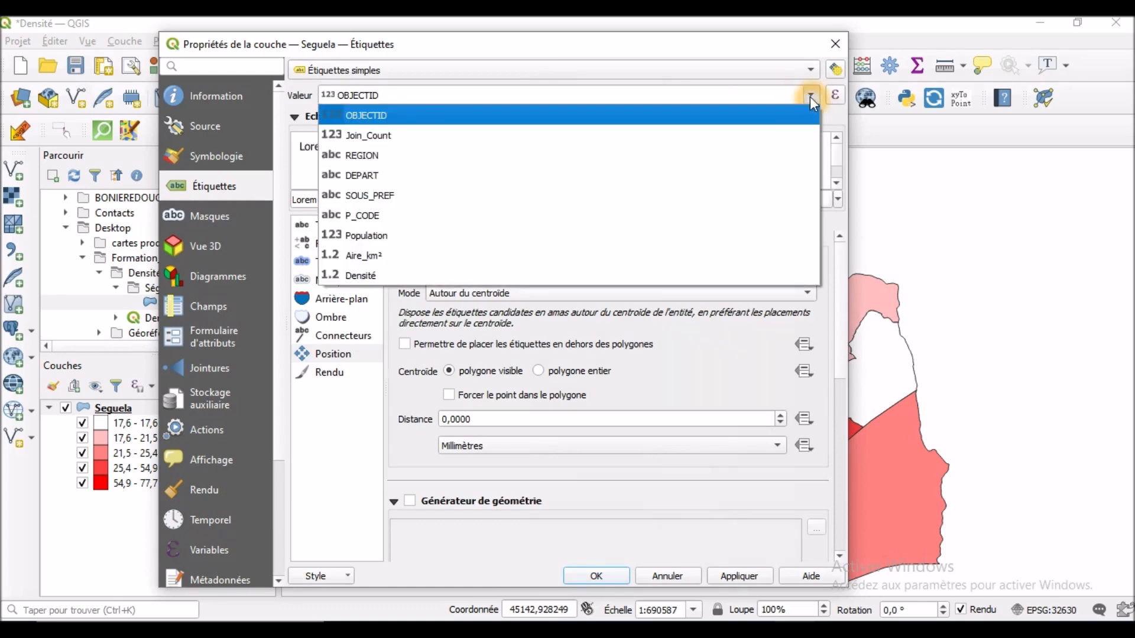
pyautogui.click(676, 195)
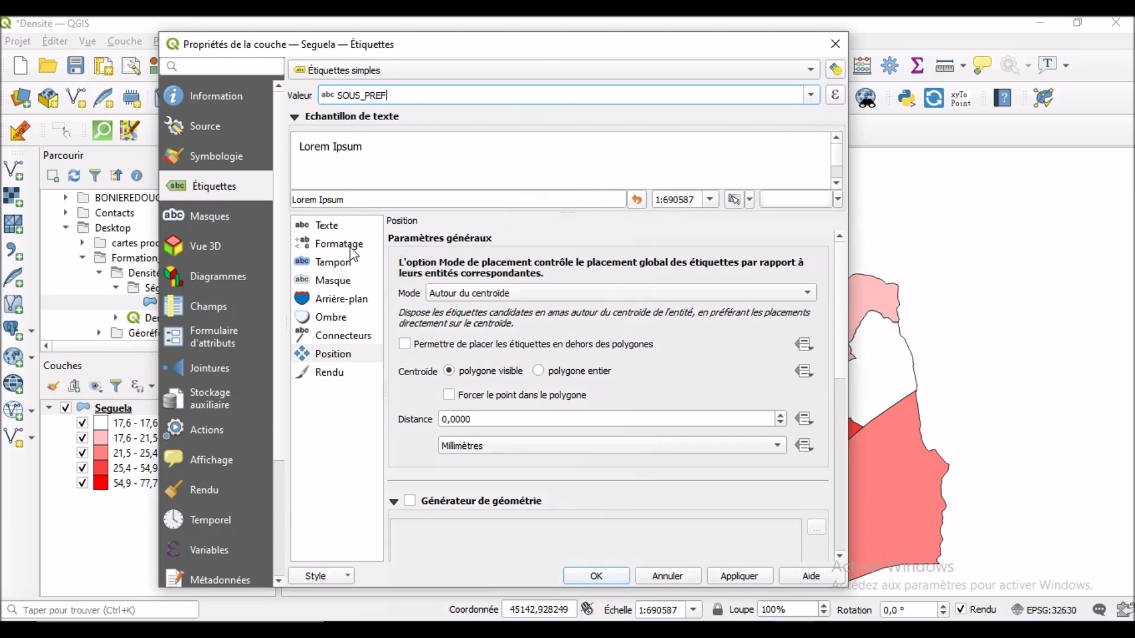
# Step: Review the label text settings, apply the labels to the map and close the layer properties
pyautogui.click(324, 228)
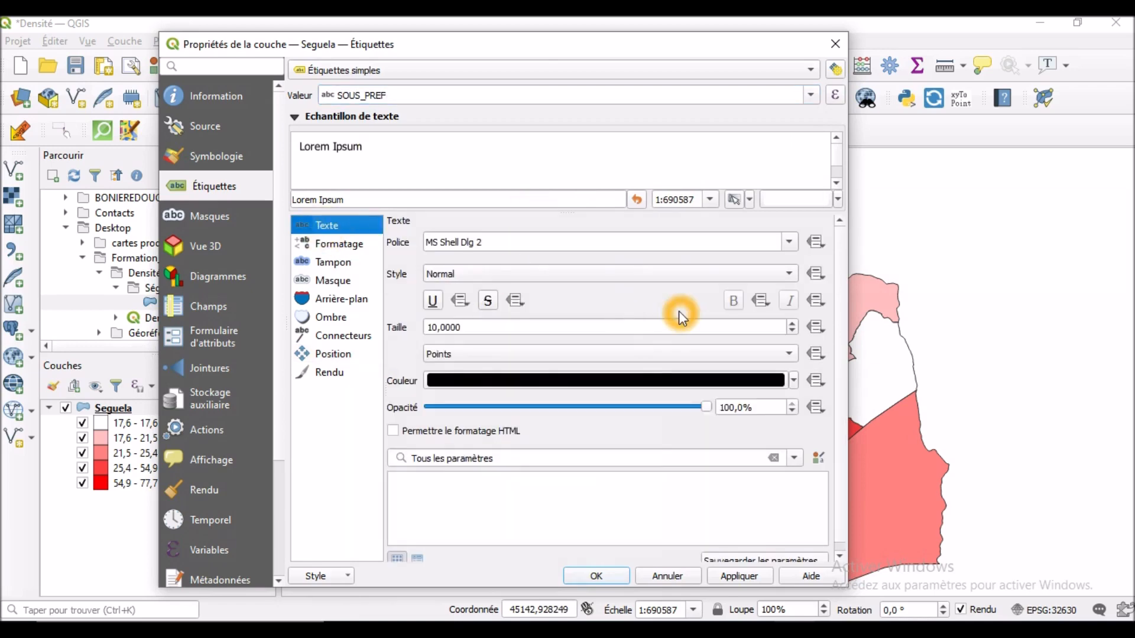
pyautogui.click(713, 327)
pyautogui.click(734, 452)
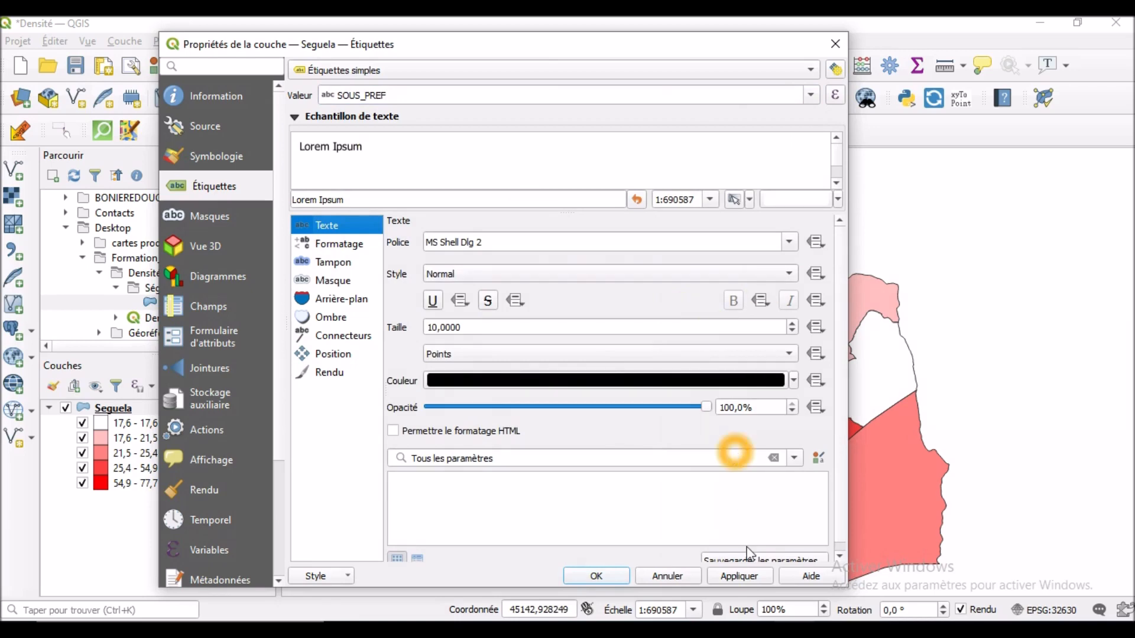
pyautogui.click(747, 575)
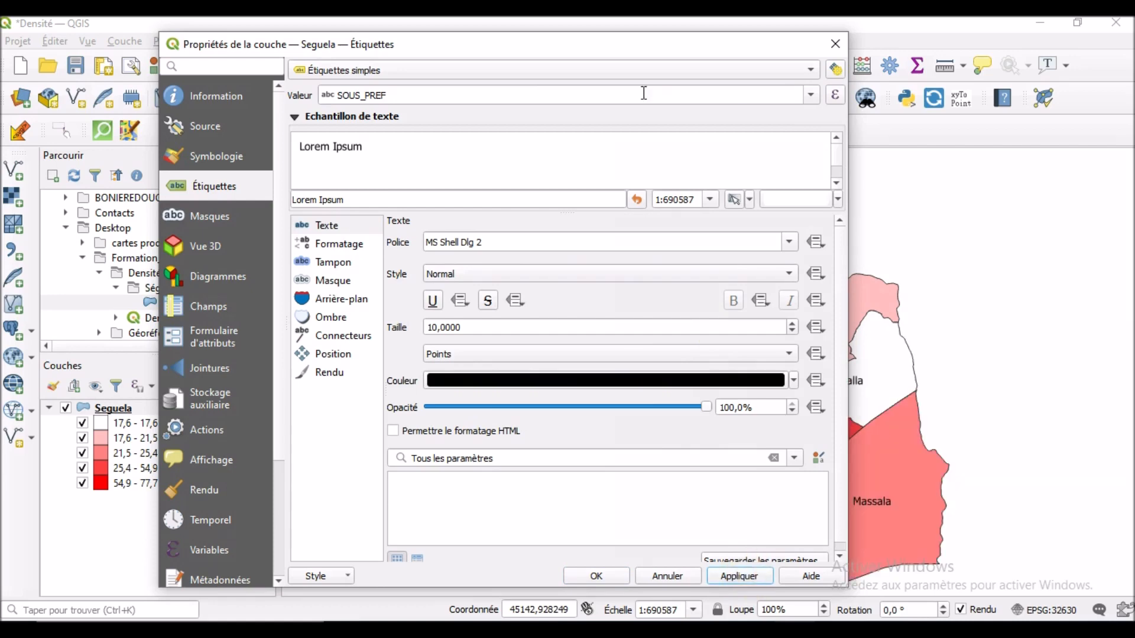
pyautogui.moveTo(650, 46); pyautogui.dragTo(735, 46)
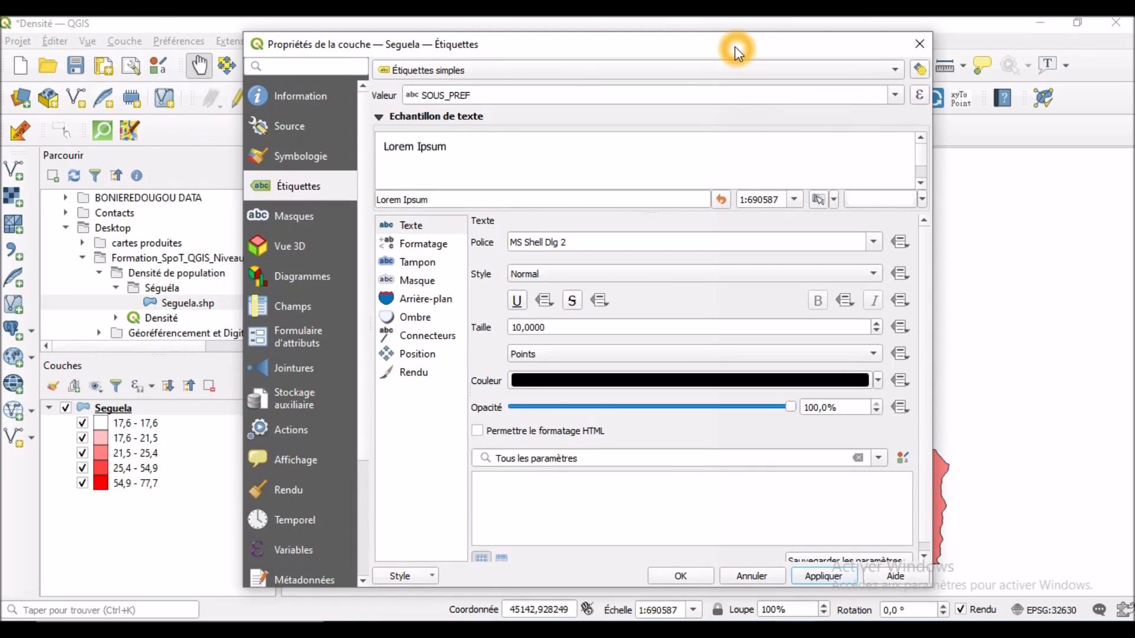
pyautogui.click(680, 576)
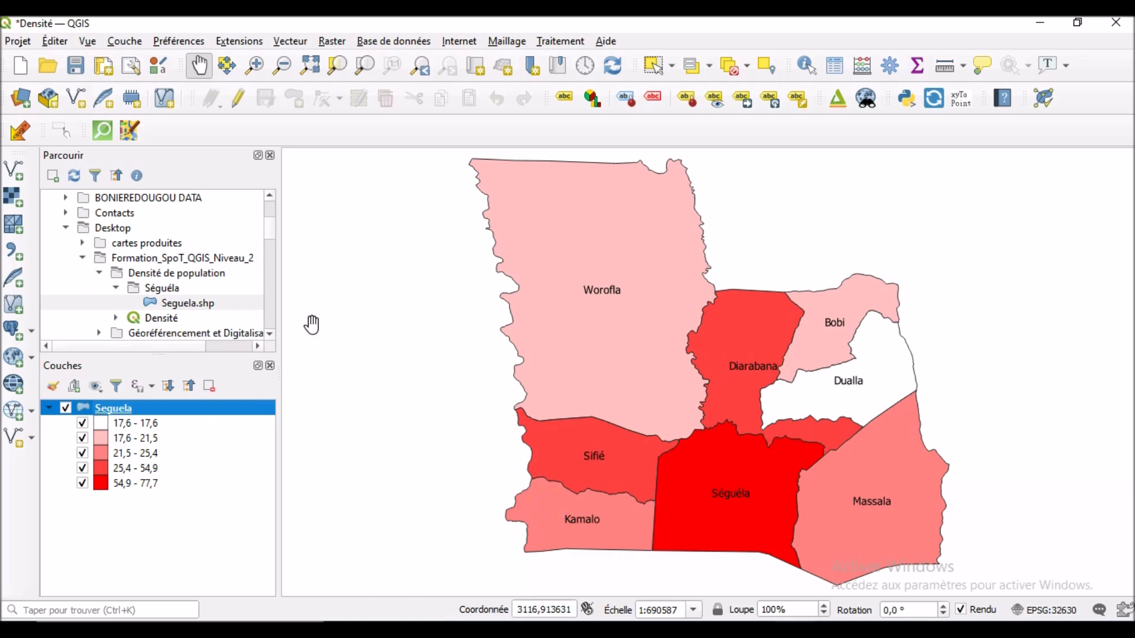
# Step: Create a new print layout for the density map, leaving its title blank
pyautogui.click(19, 41)
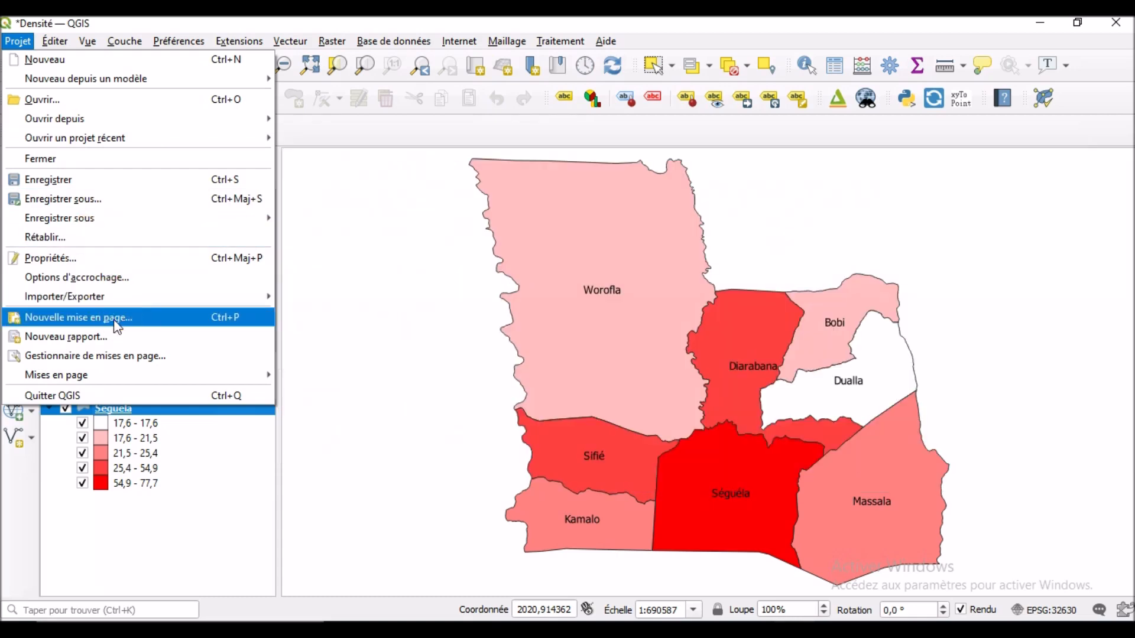
pyautogui.click(129, 317)
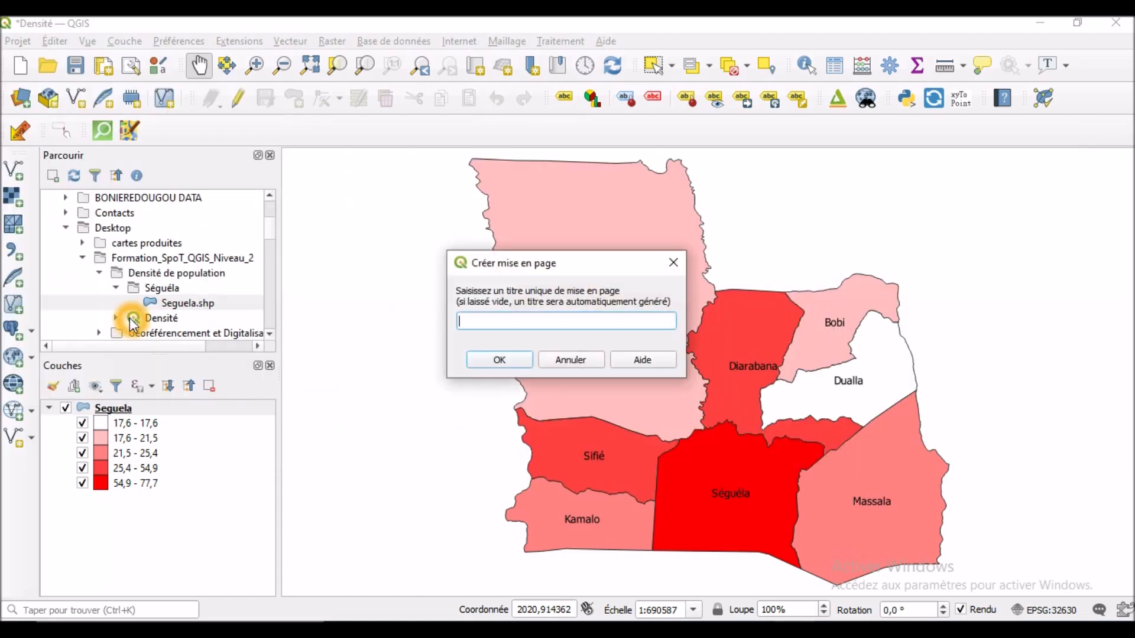
pyautogui.click(509, 359)
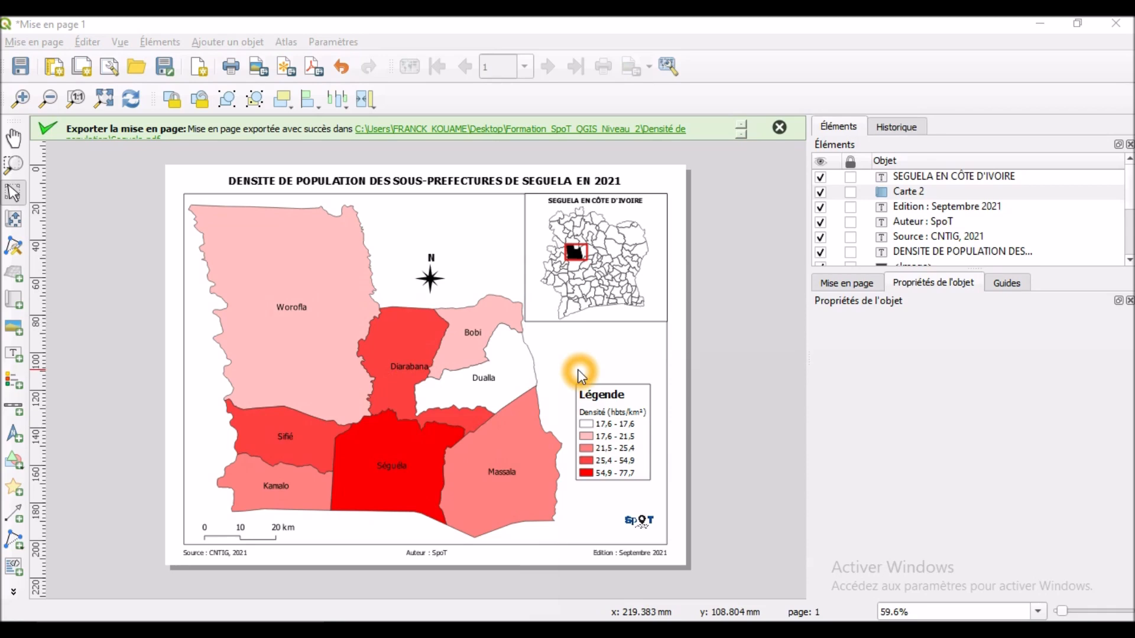
pyautogui.click(588, 340)
pyautogui.click(499, 295)
pyautogui.click(407, 231)
pyautogui.click(410, 231)
pyautogui.click(574, 276)
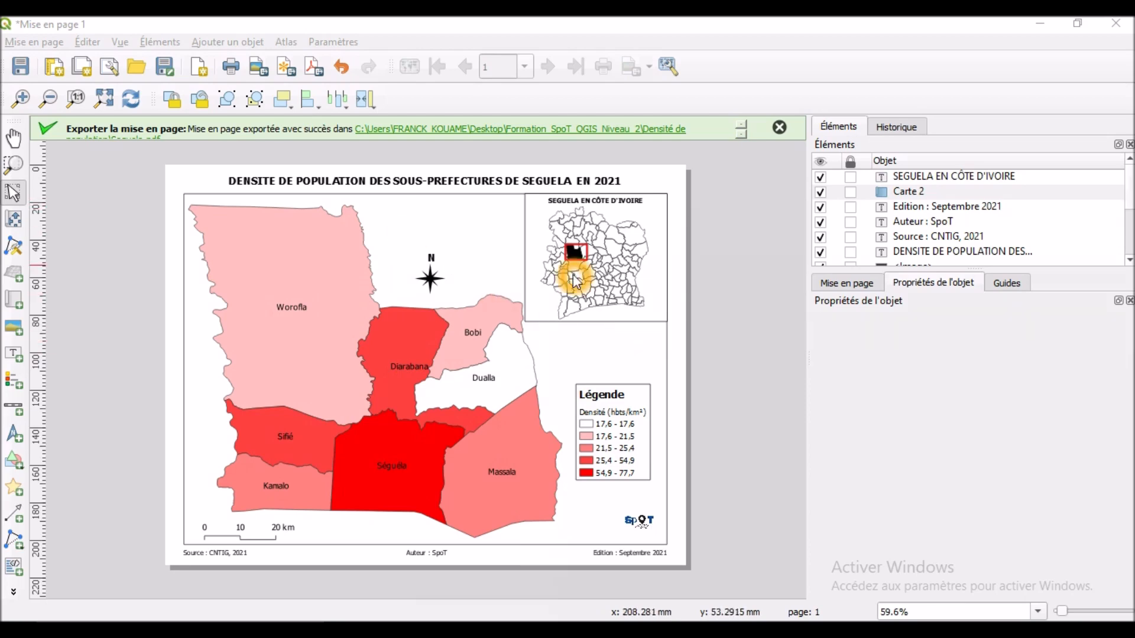
pyautogui.click(591, 274)
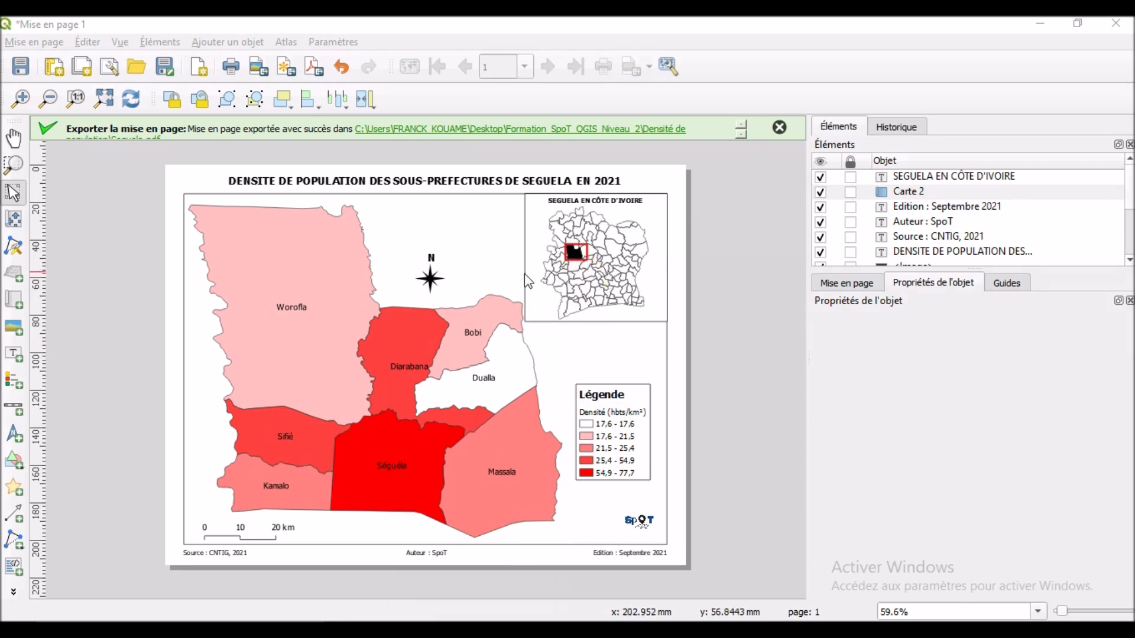